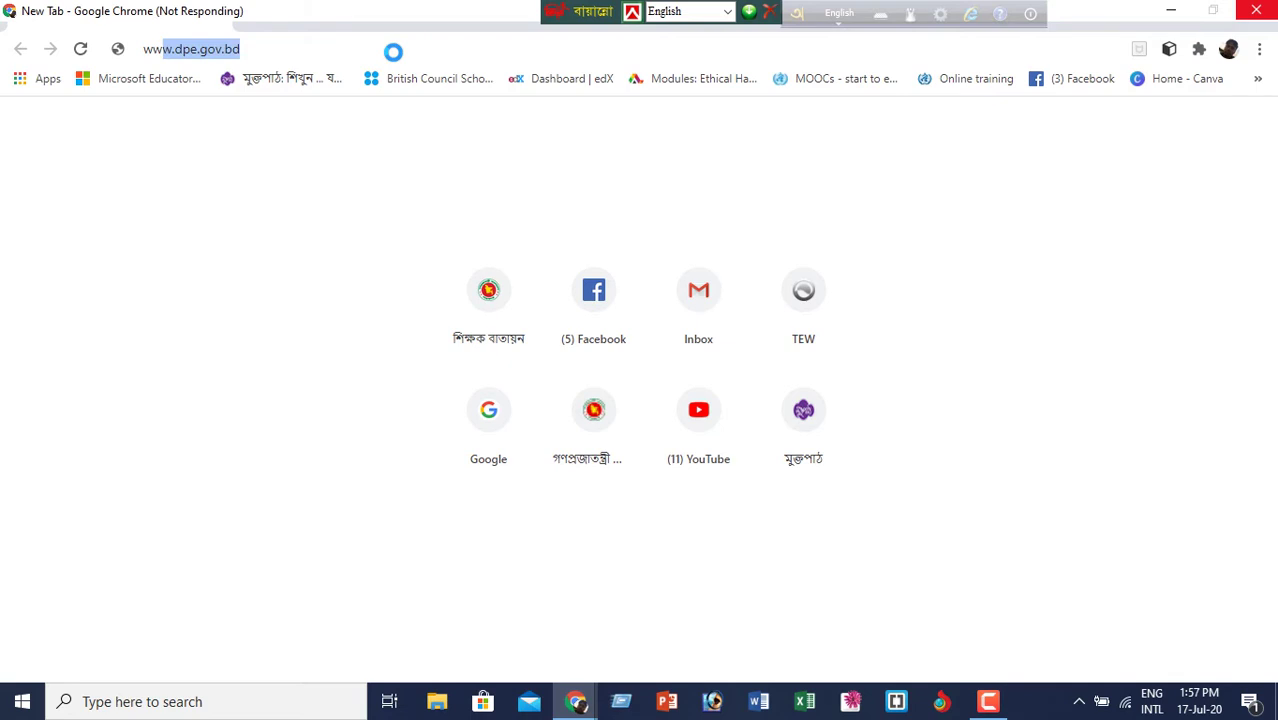
- Search for the 'gmail.com login' page from the address bar, fixing the mistyped address
text(gmail.com)
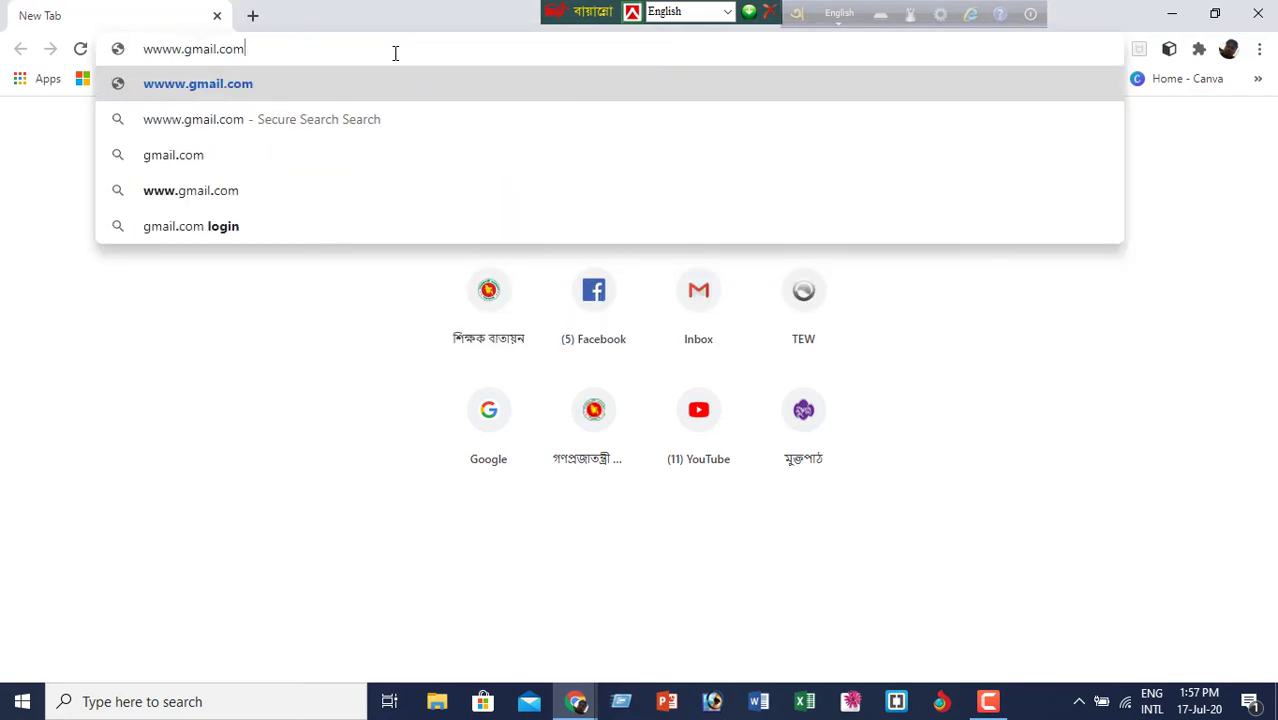
click(165, 55)
key(BackSpace)
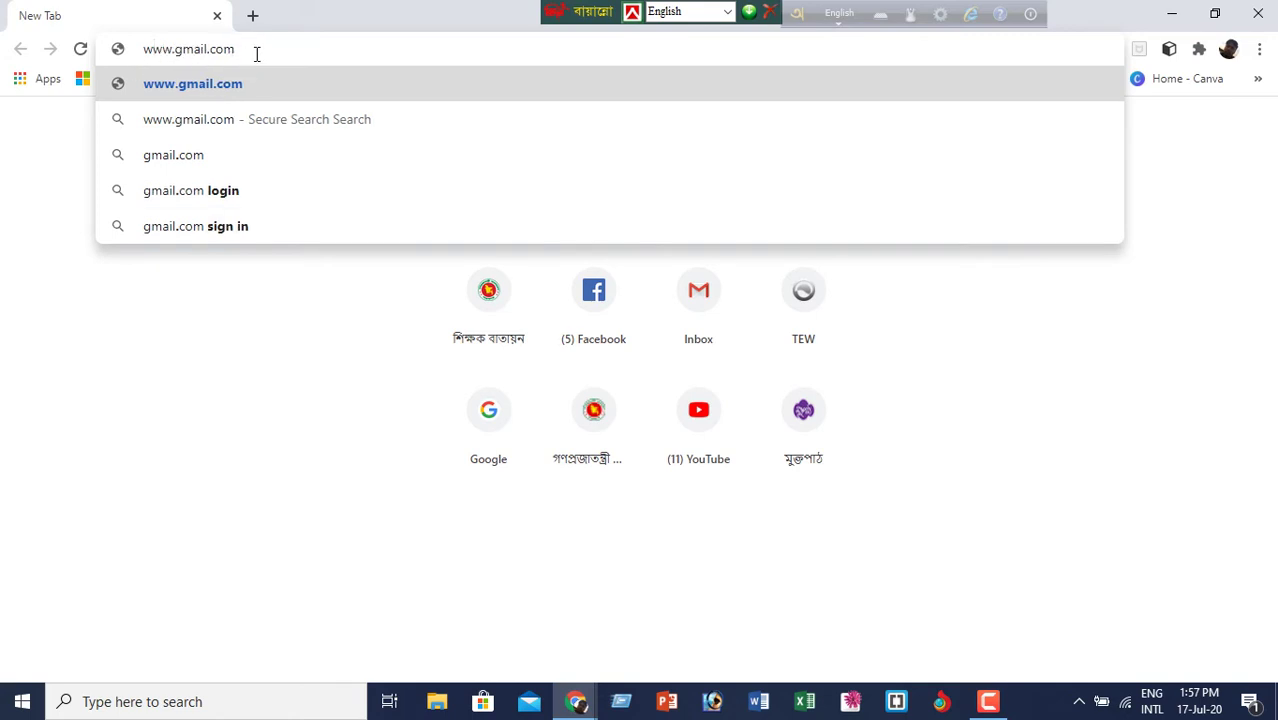
click(224, 191)
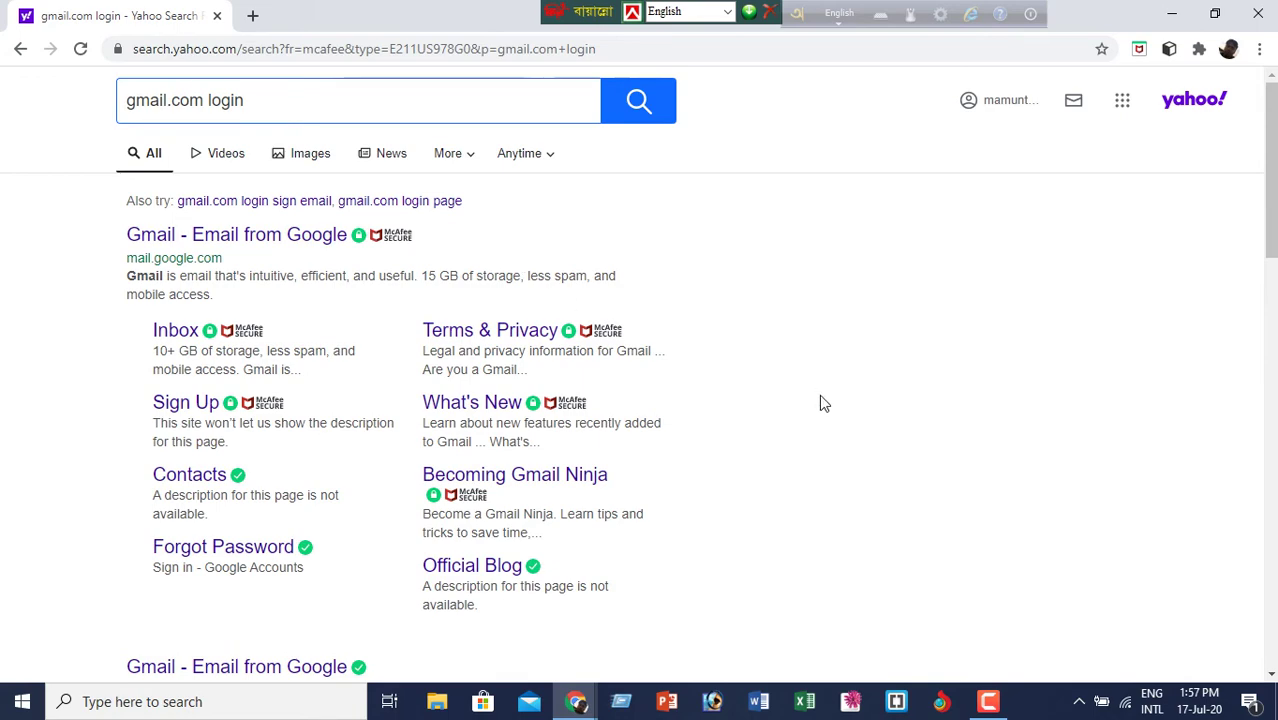
scroll(844, 391, down, 6)
scroll(844, 391, up, 10)
- Glance at the Yahoo sites list and profile menu, then open a new tab's Gmail shortcut
click(1127, 105)
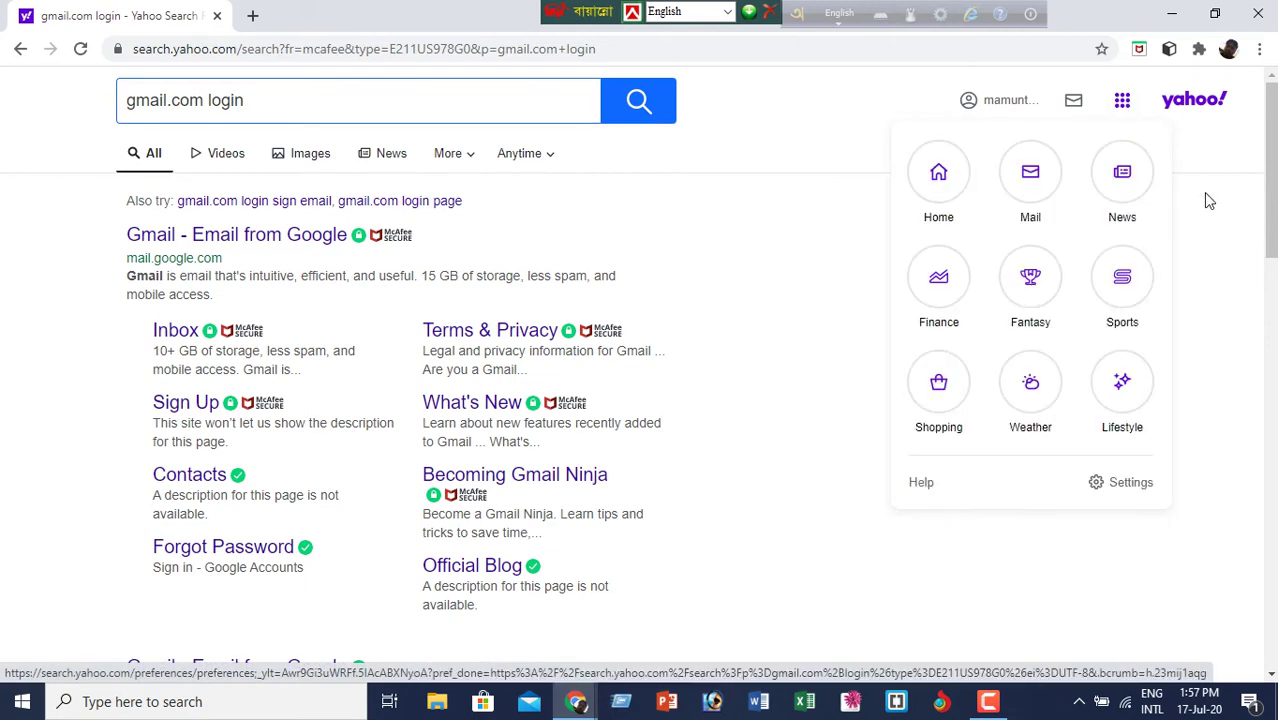
click(1205, 198)
click(1230, 50)
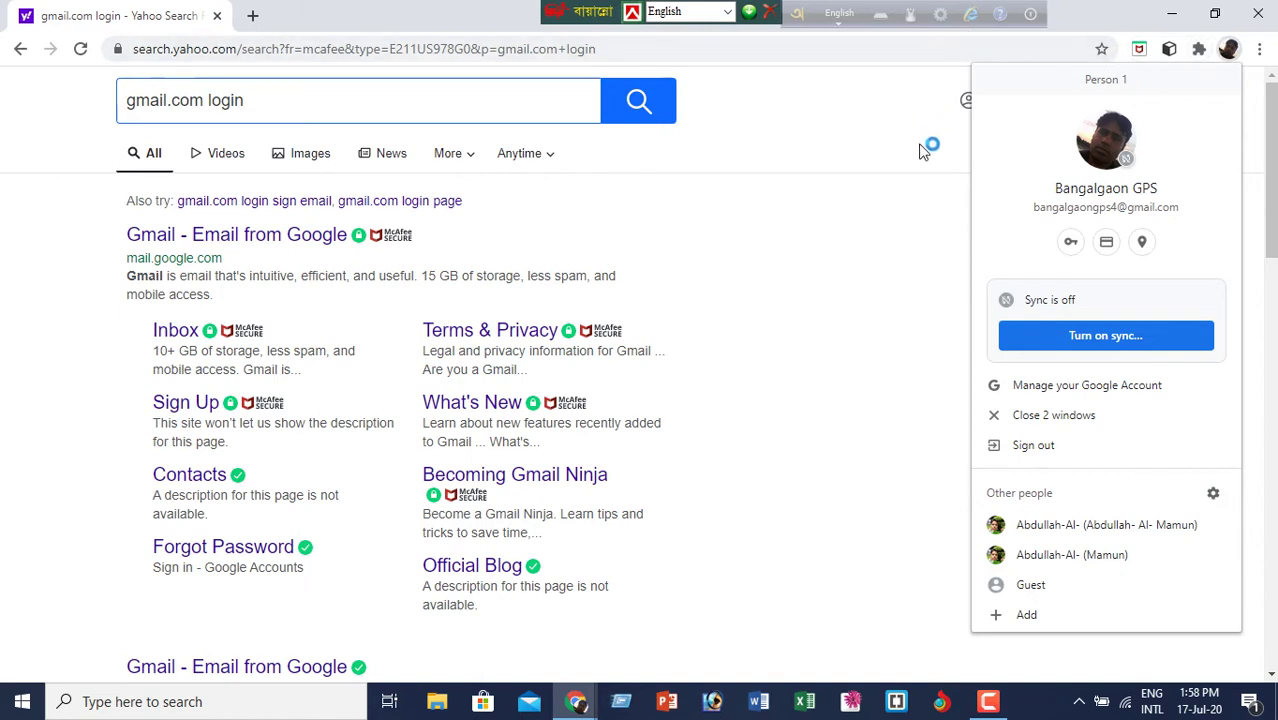
click(891, 204)
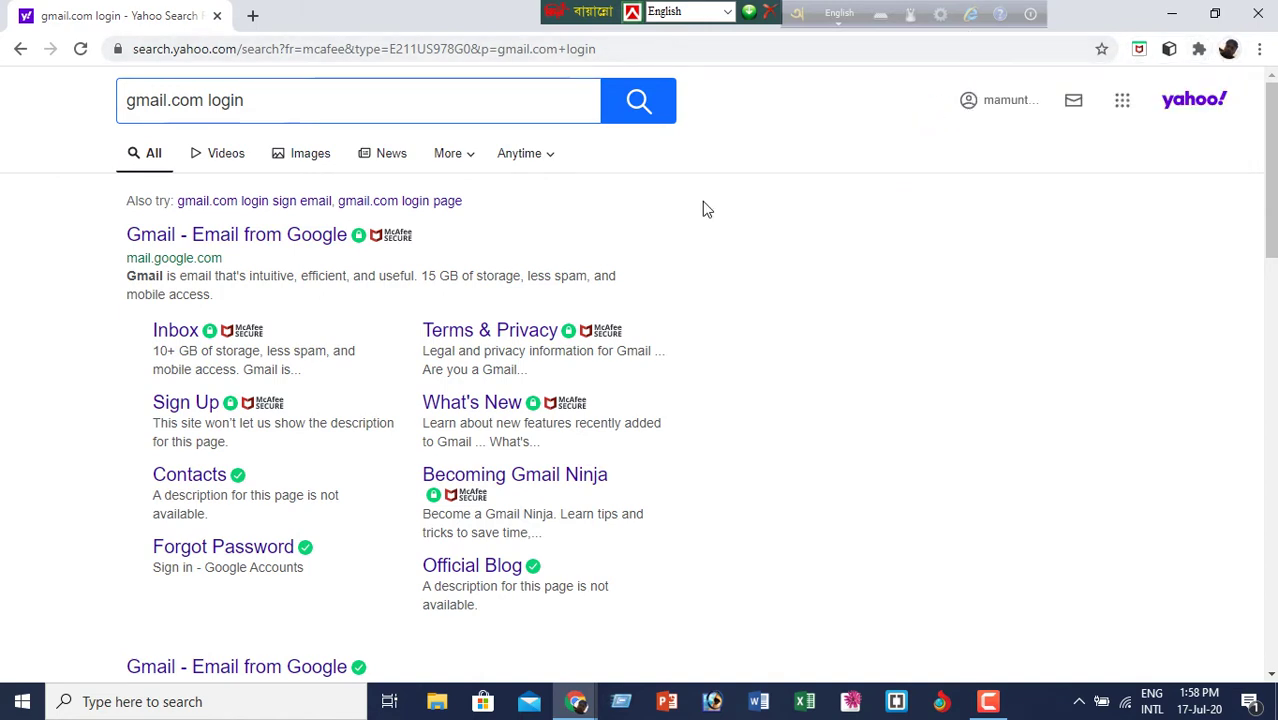
click(254, 18)
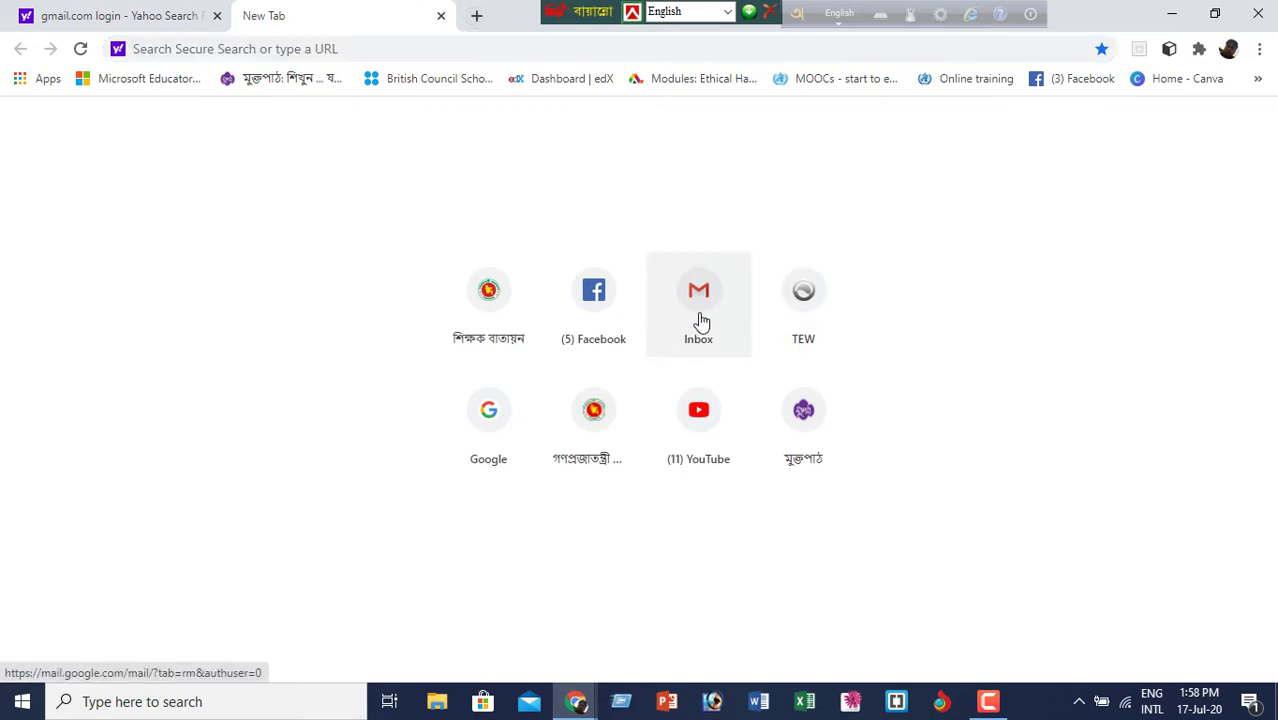
click(699, 314)
- Close the Yahoo results tab and switch Gmail to the other signed-in Google account
click(217, 16)
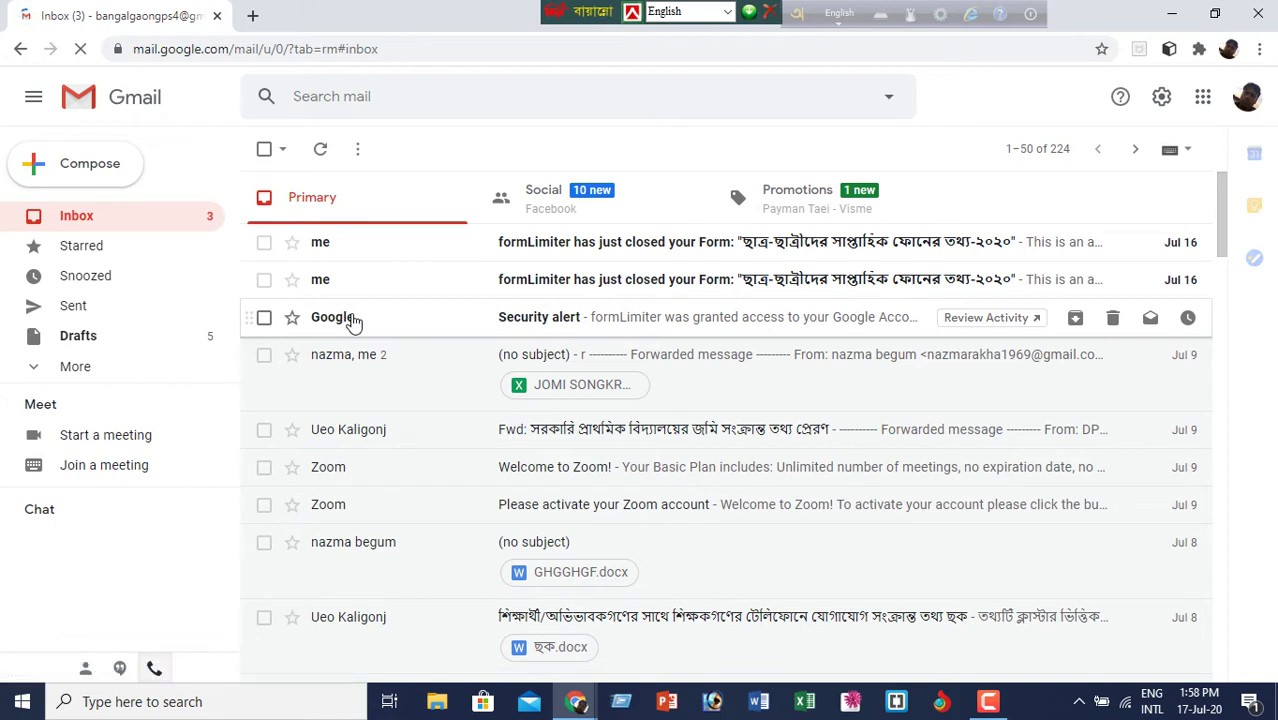
click(1248, 98)
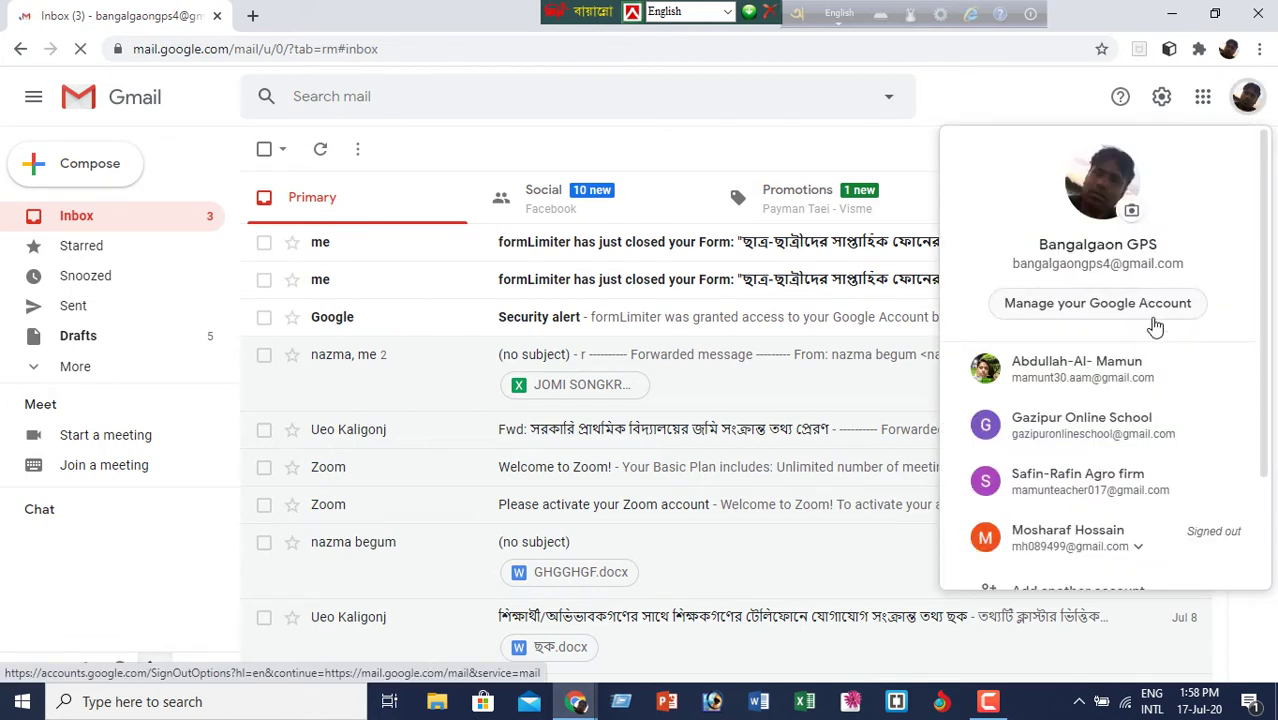
click(1130, 378)
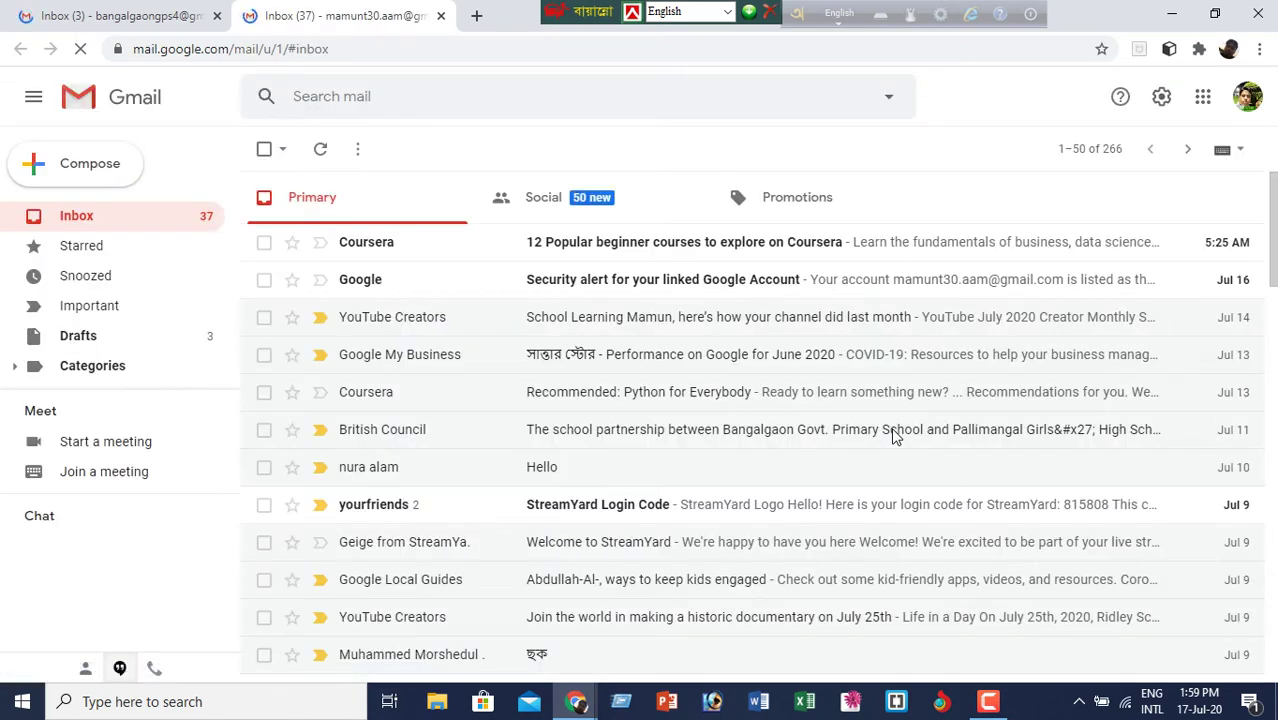
- Launch Google Drive for this account from the Google apps grid
click(1203, 100)
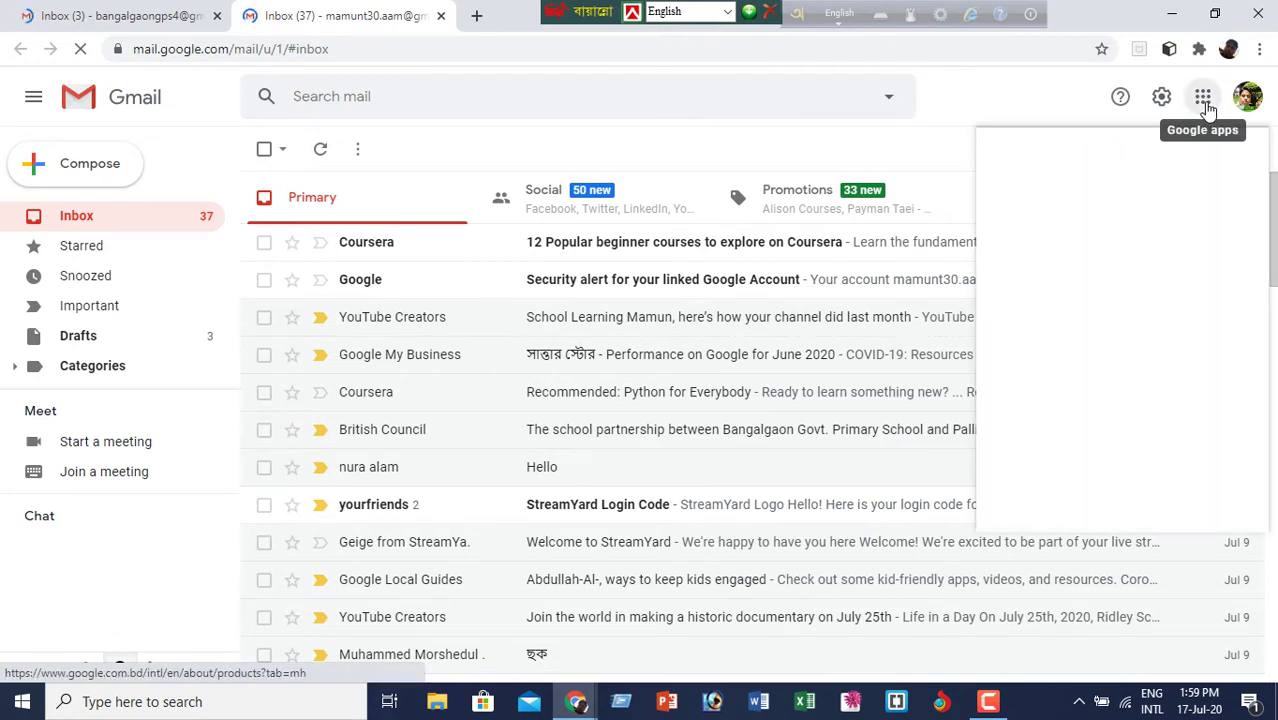
click(1204, 100)
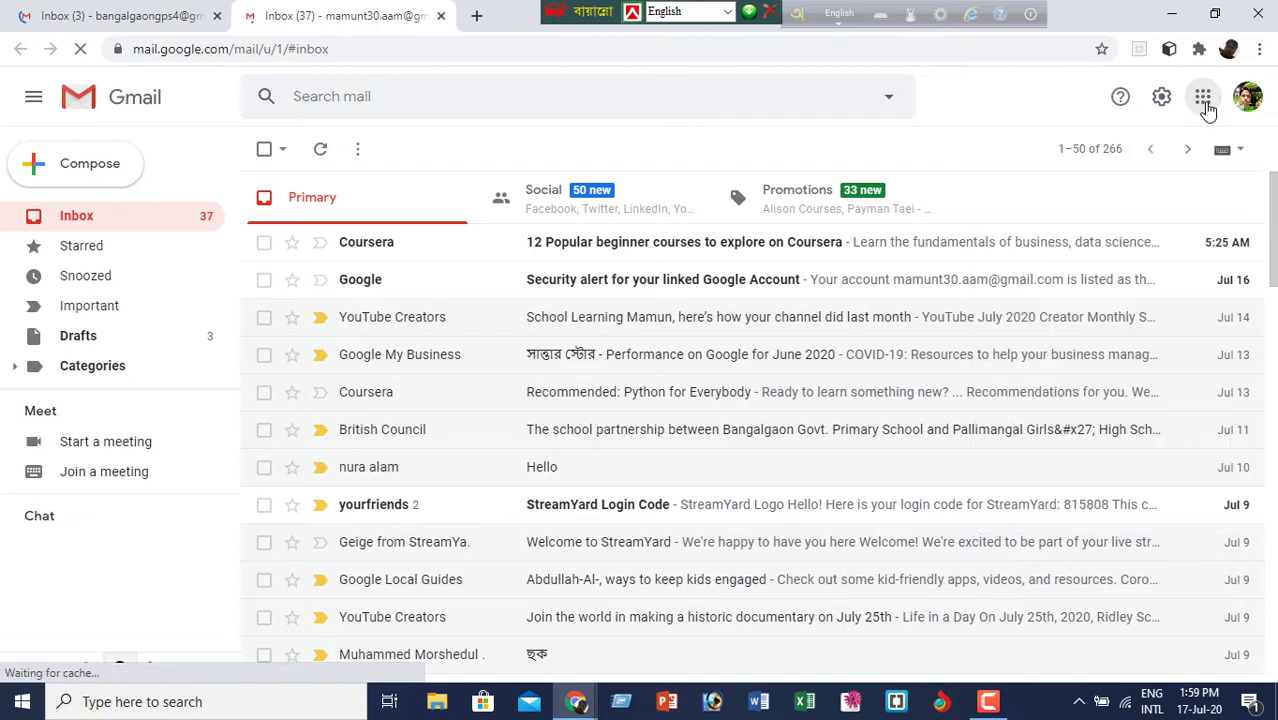
click(1204, 102)
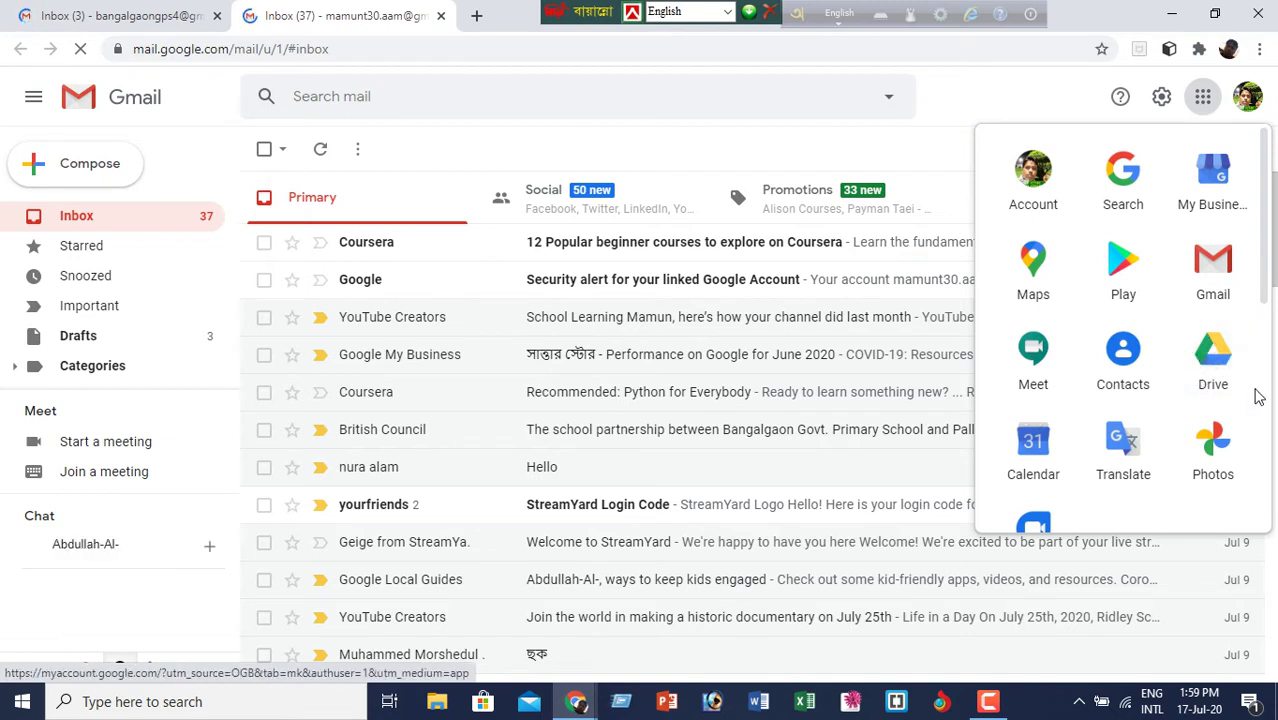
click(1210, 358)
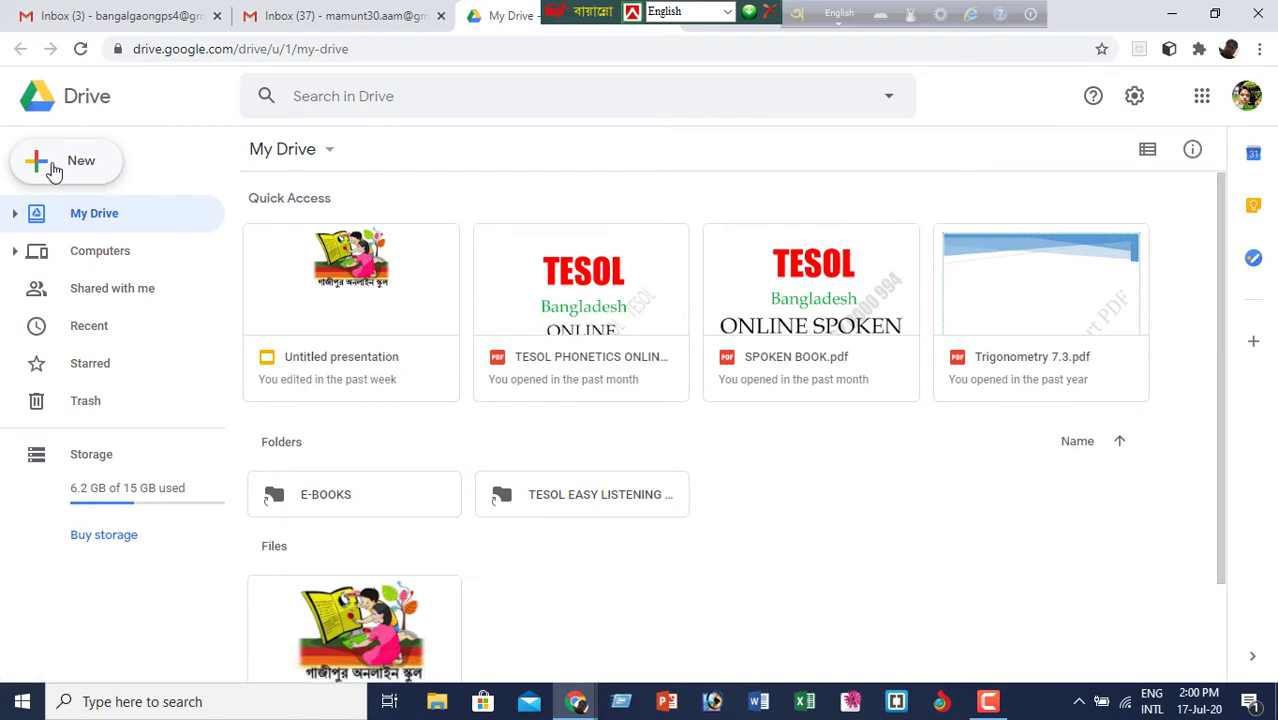
- Create a new Drive folder named 'School Phone Information'
click(54, 172)
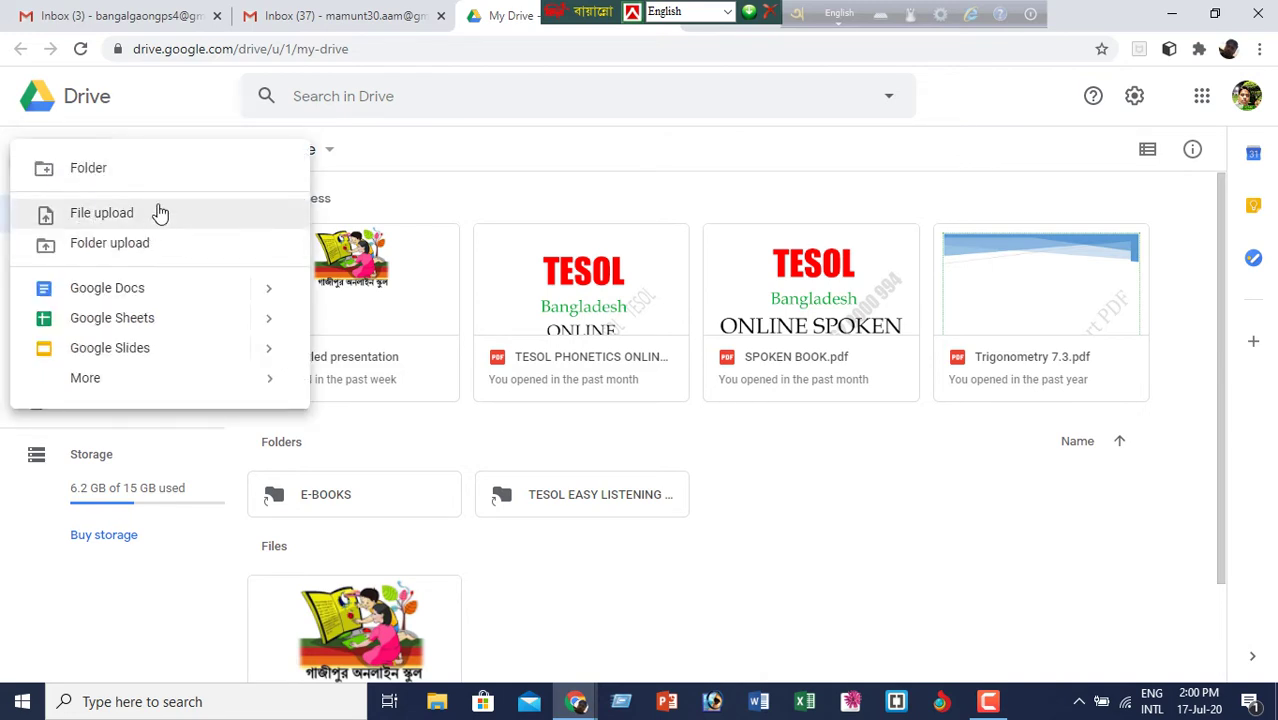
key(Escape)
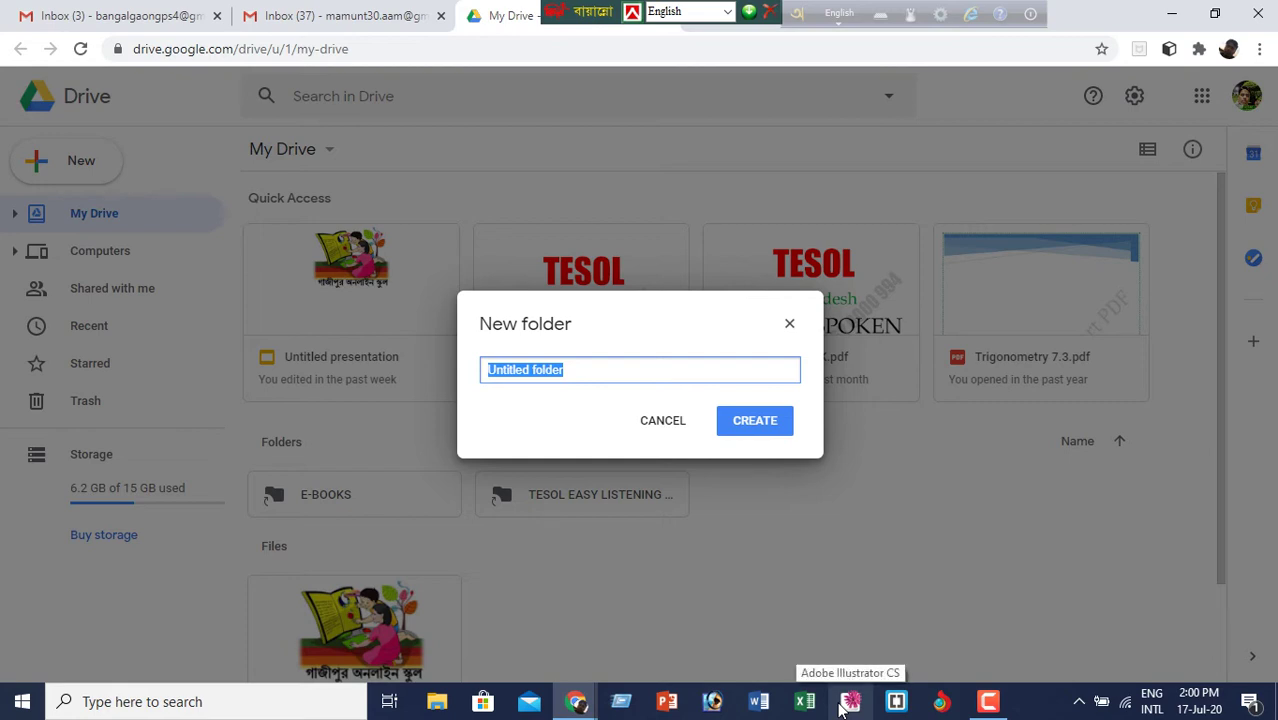
key(BackSpace)
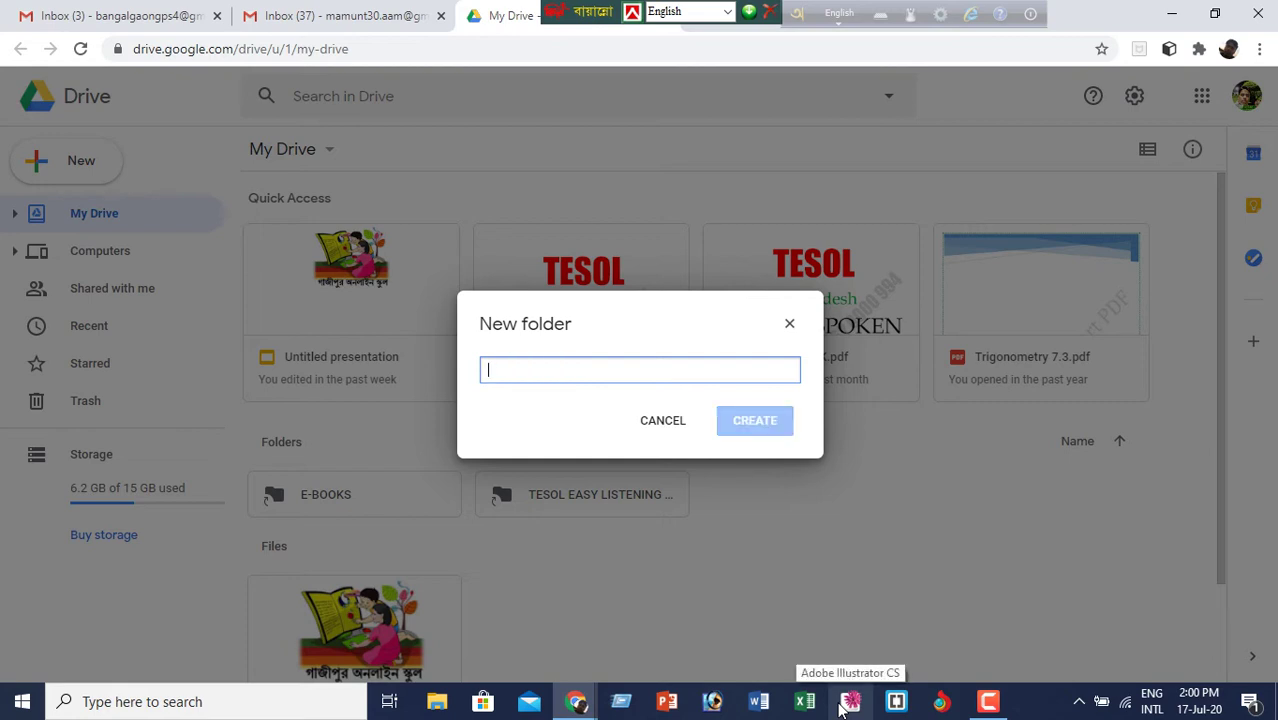
text(S)
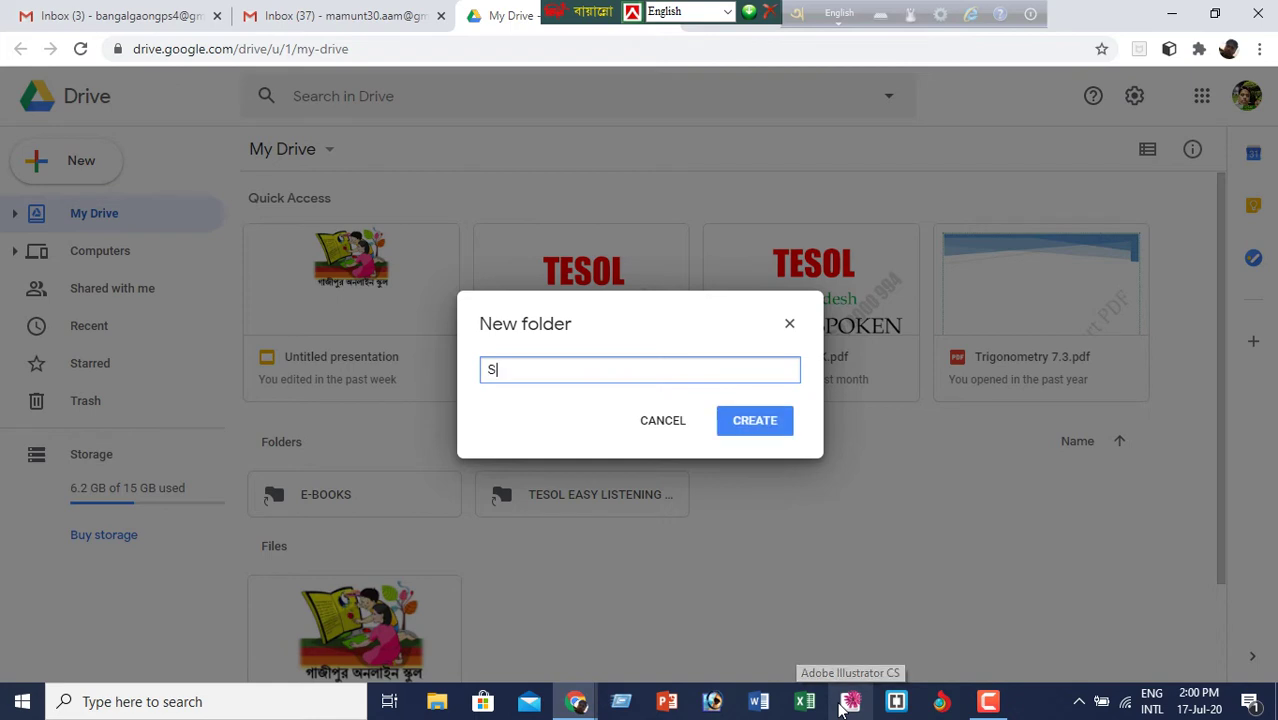
text(chool)
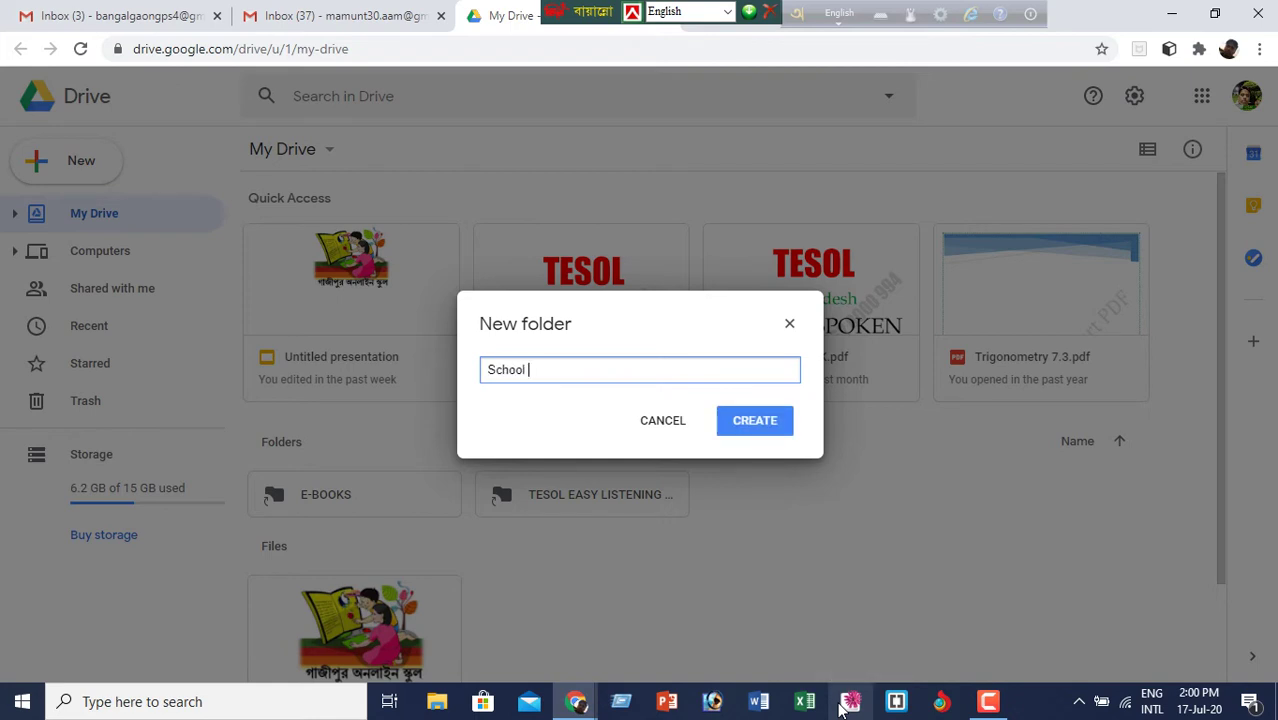
text( Ph)
text(one Infi)
key(BackSpace)
text(or)
text(.at)
text(io)
text(n)
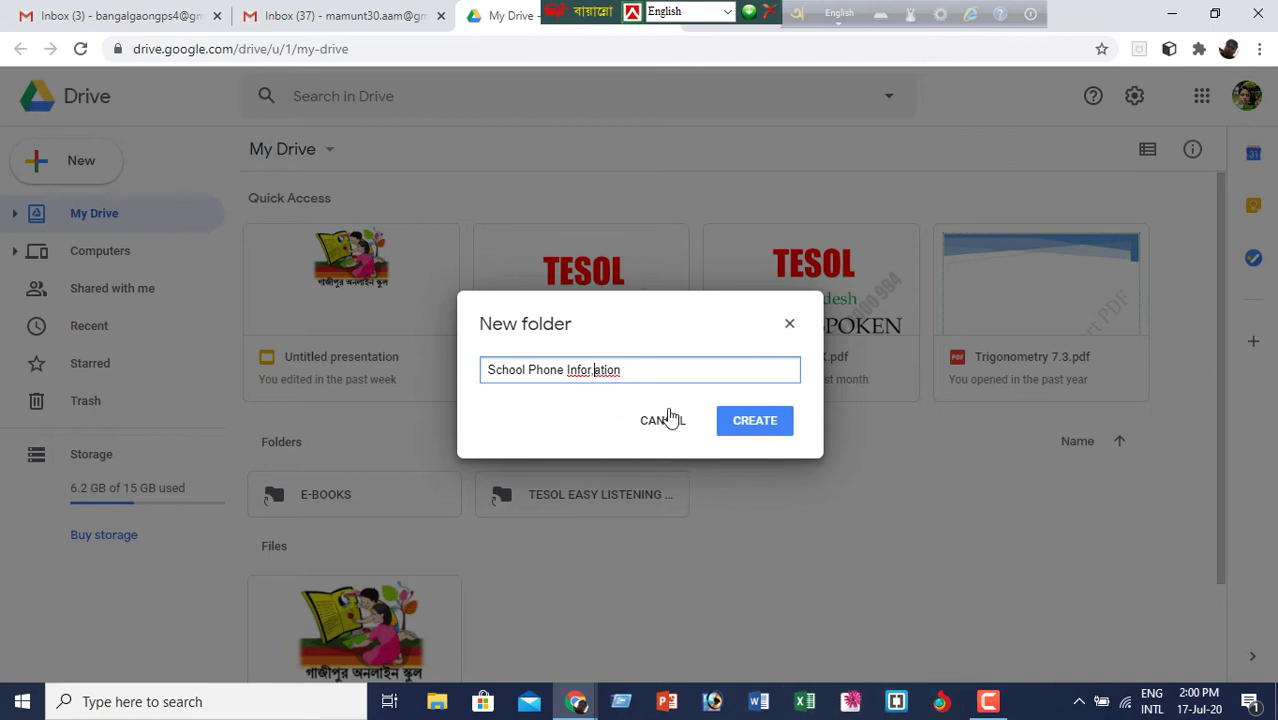
text(m)
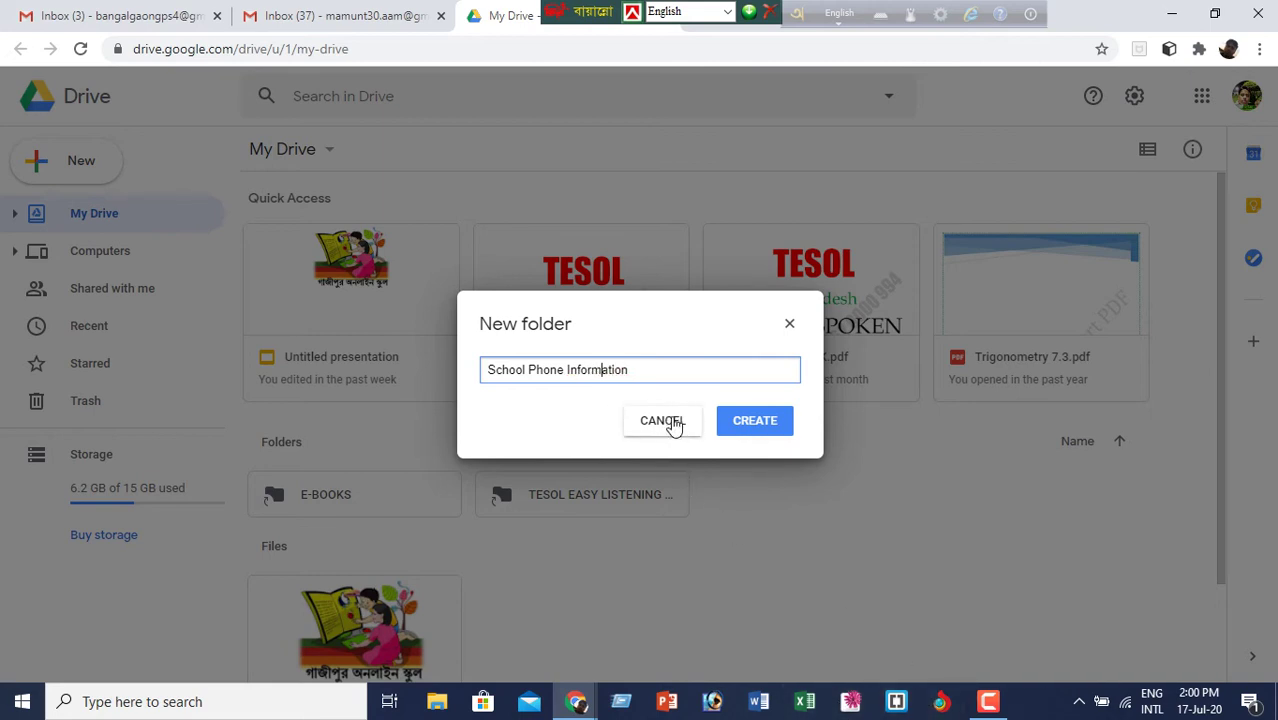
click(770, 424)
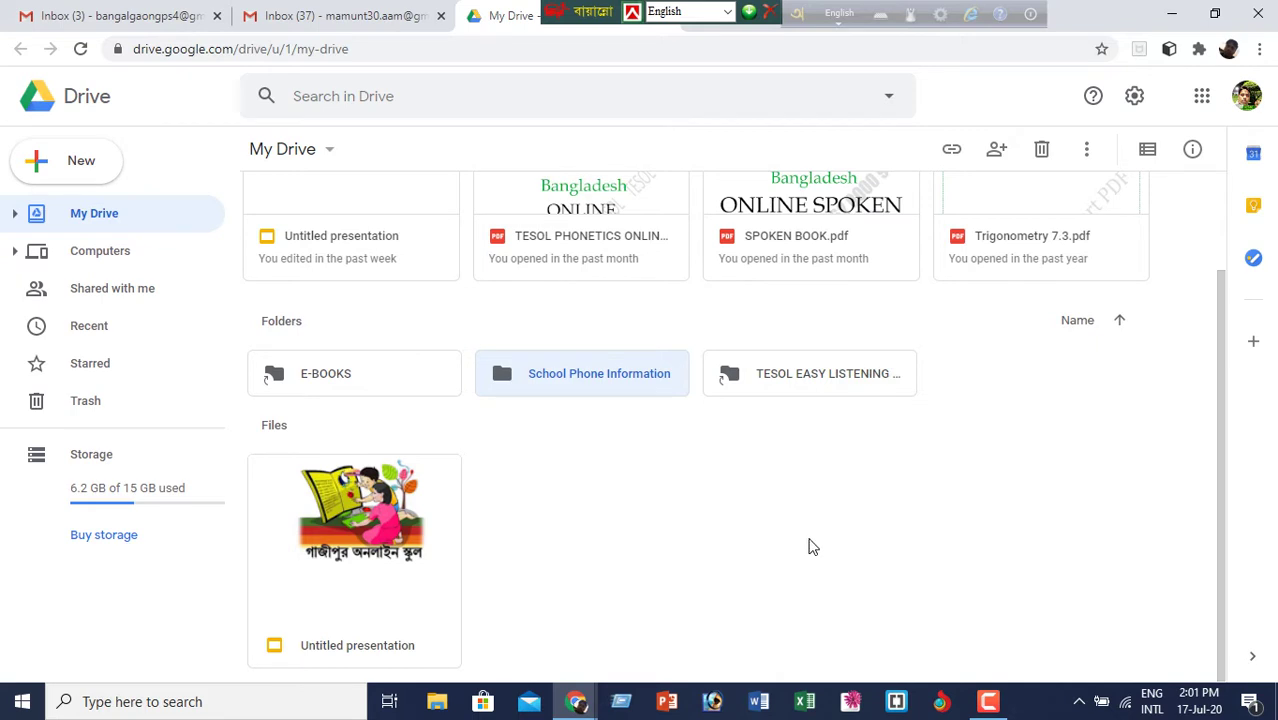
- Open the empty School Phone Information folder
click(812, 544)
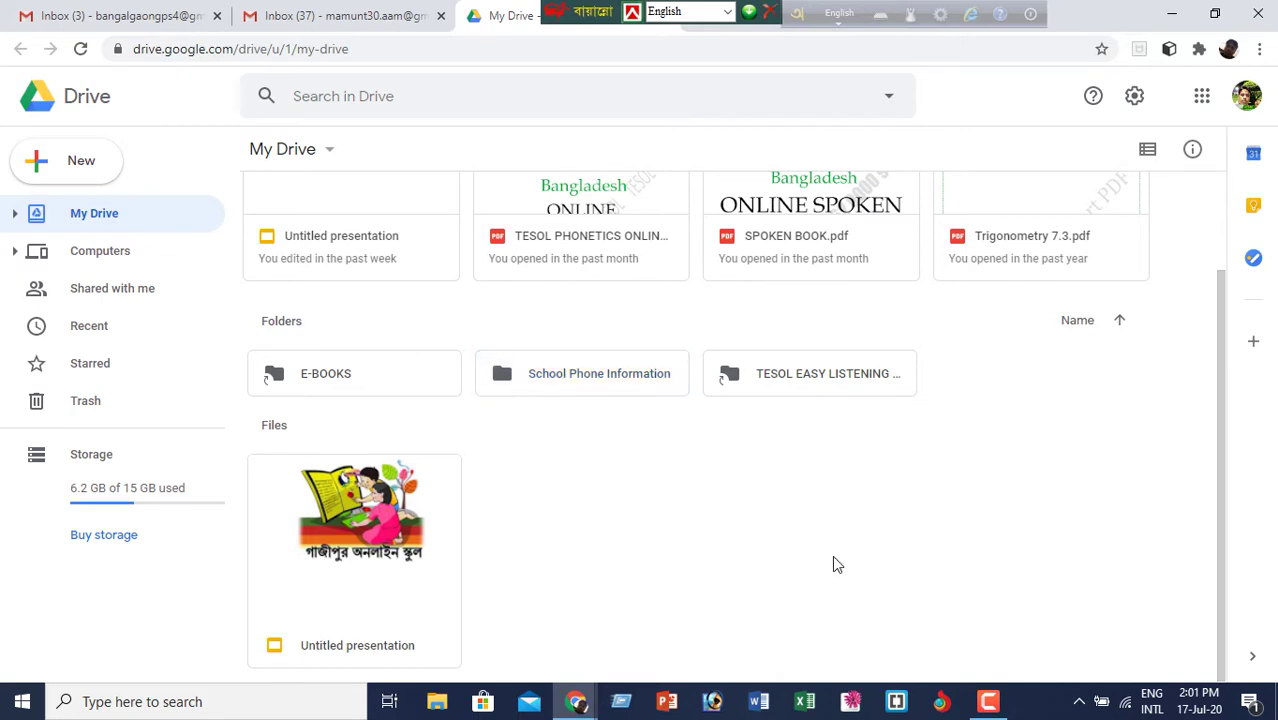
click(597, 388)
double_click(597, 388)
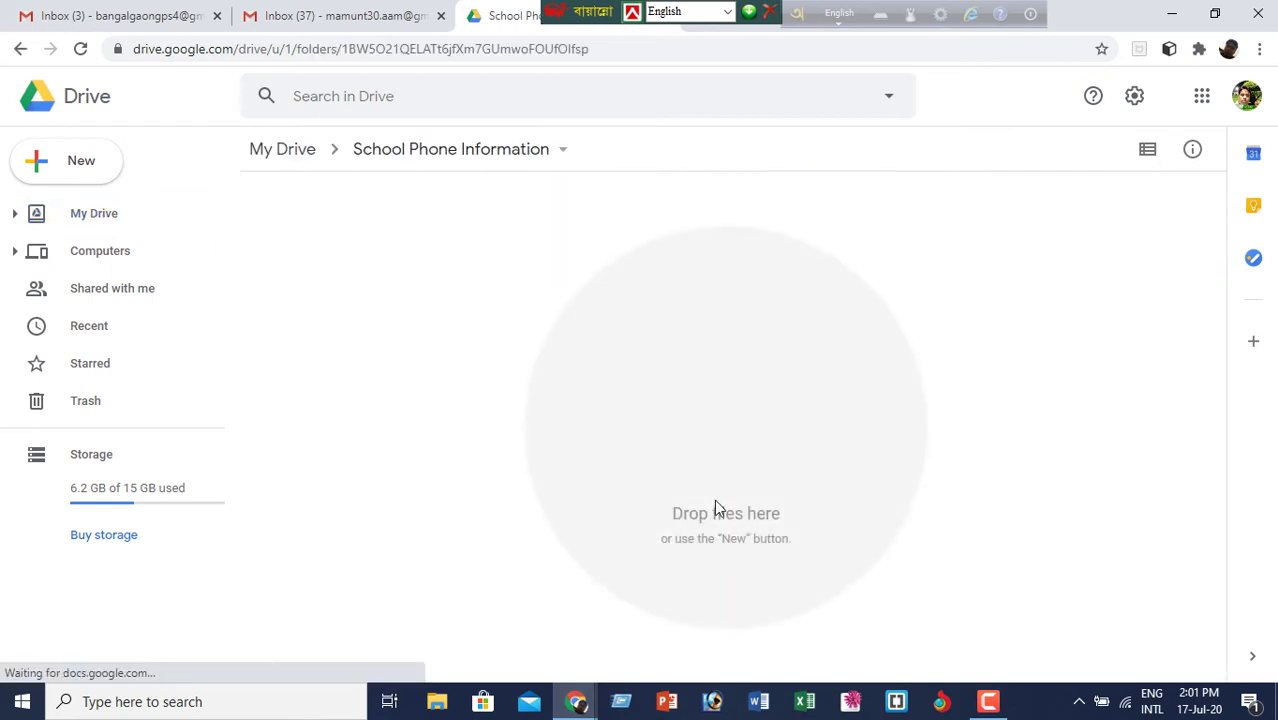
- Create a blank Google Form in this folder via New > More > Google Forms
click(80, 163)
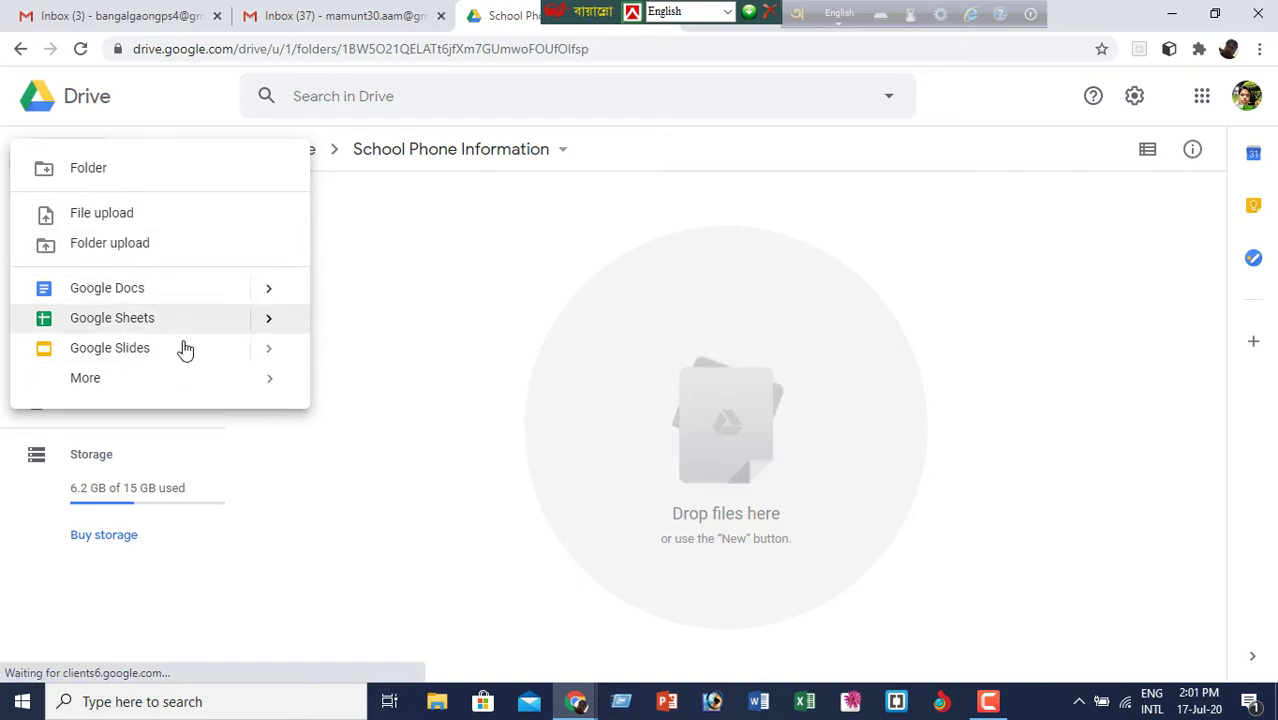
mouse_move(266, 393)
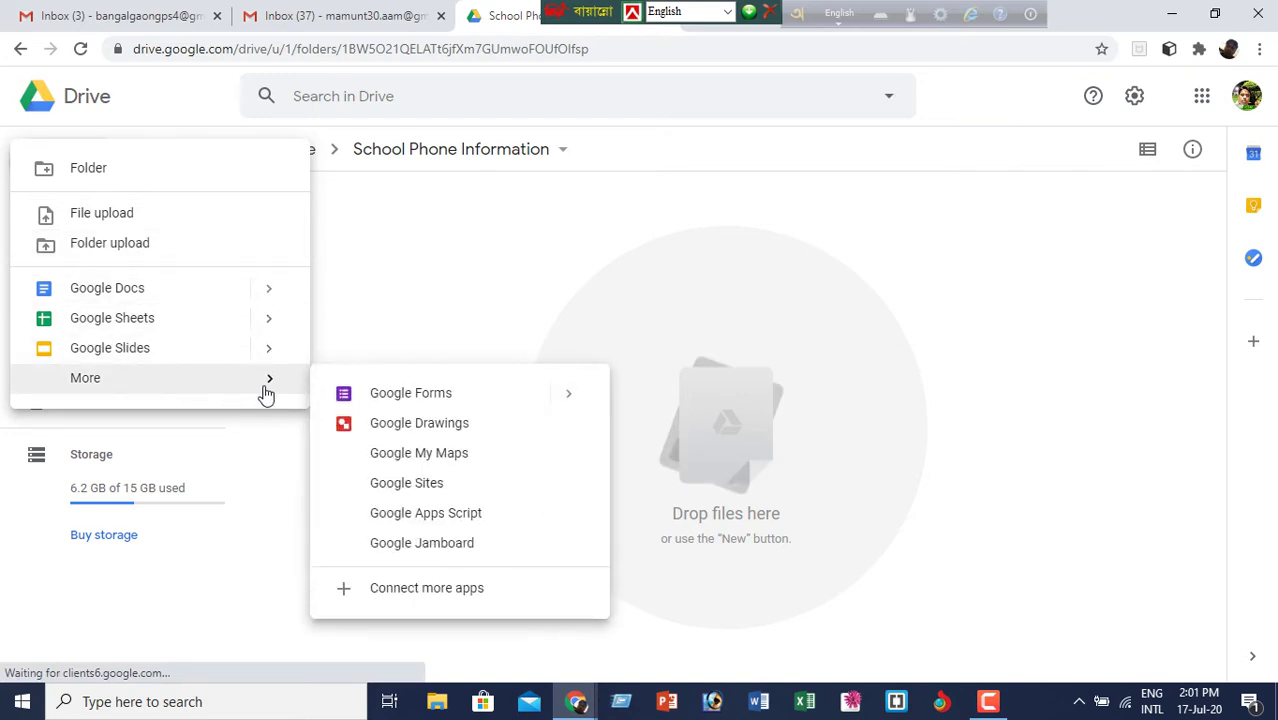
click(477, 396)
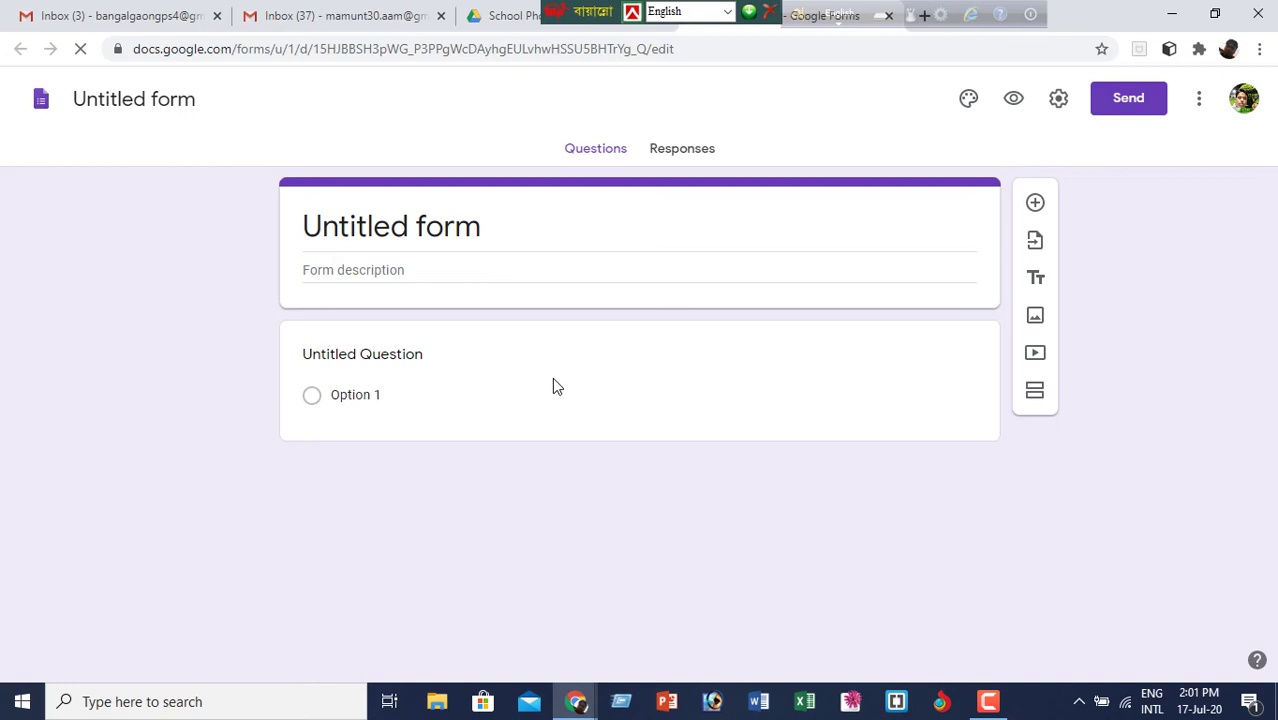
- Replace the 'Untitled form' title with 'Student's Phone Information'
click(497, 231)
key(BackSpace)
key(BackSpace)
key(BackSpace)
key(BackSpace)
key(BackSpace)
key(BackSpace)
key(BackSpace)
key(BackSpace)
key(BackSpace)
key(BackSpace)
key(BackSpace)
key(BackSpace)
key(BackSpace)
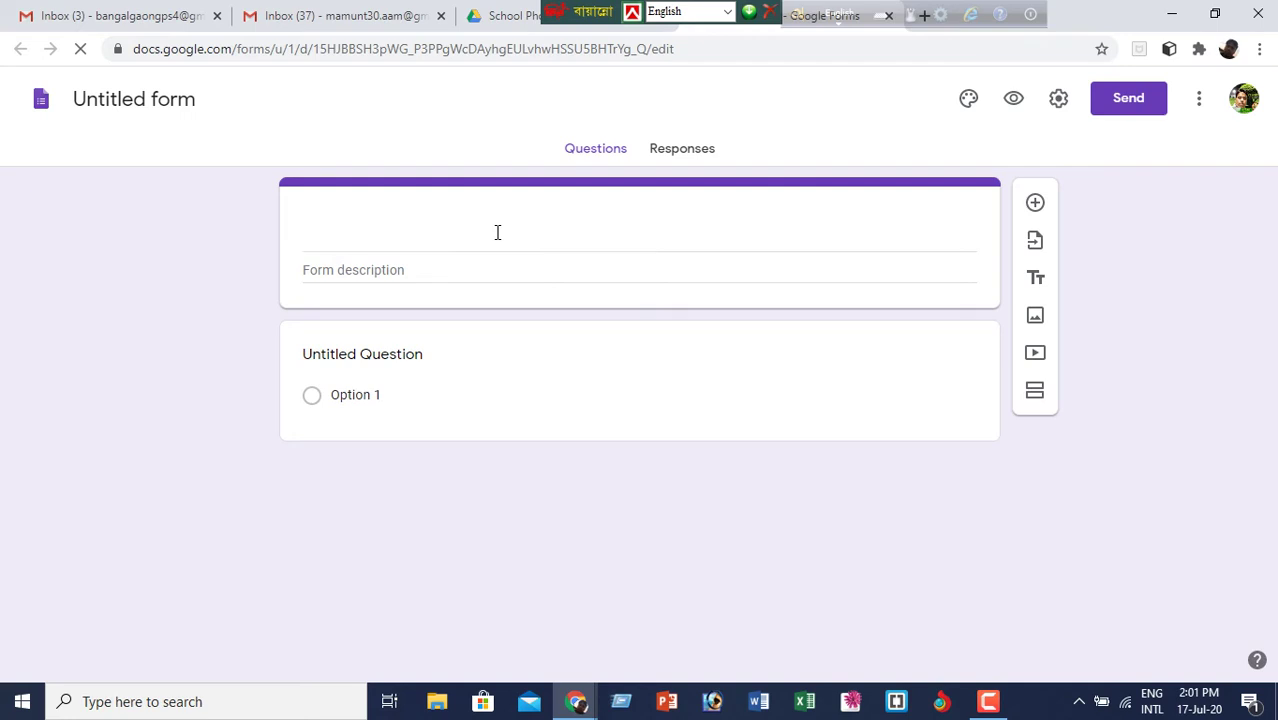
text(Stude)
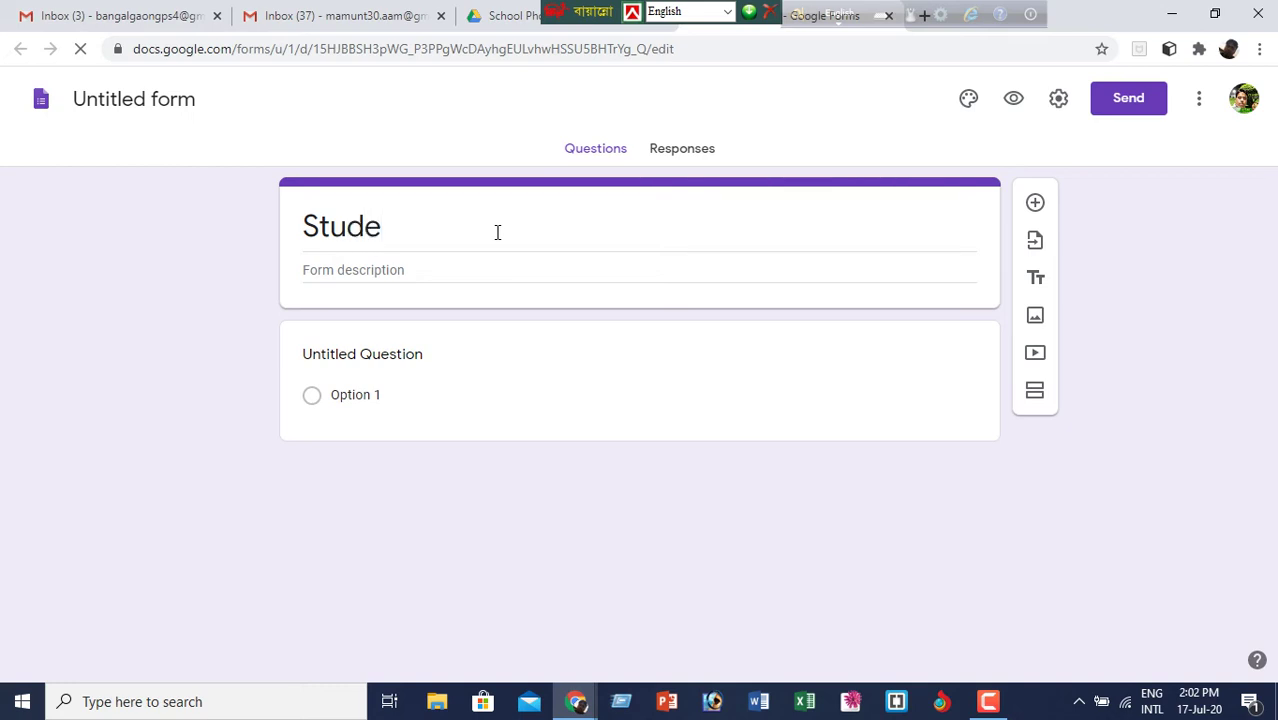
text(nt's)
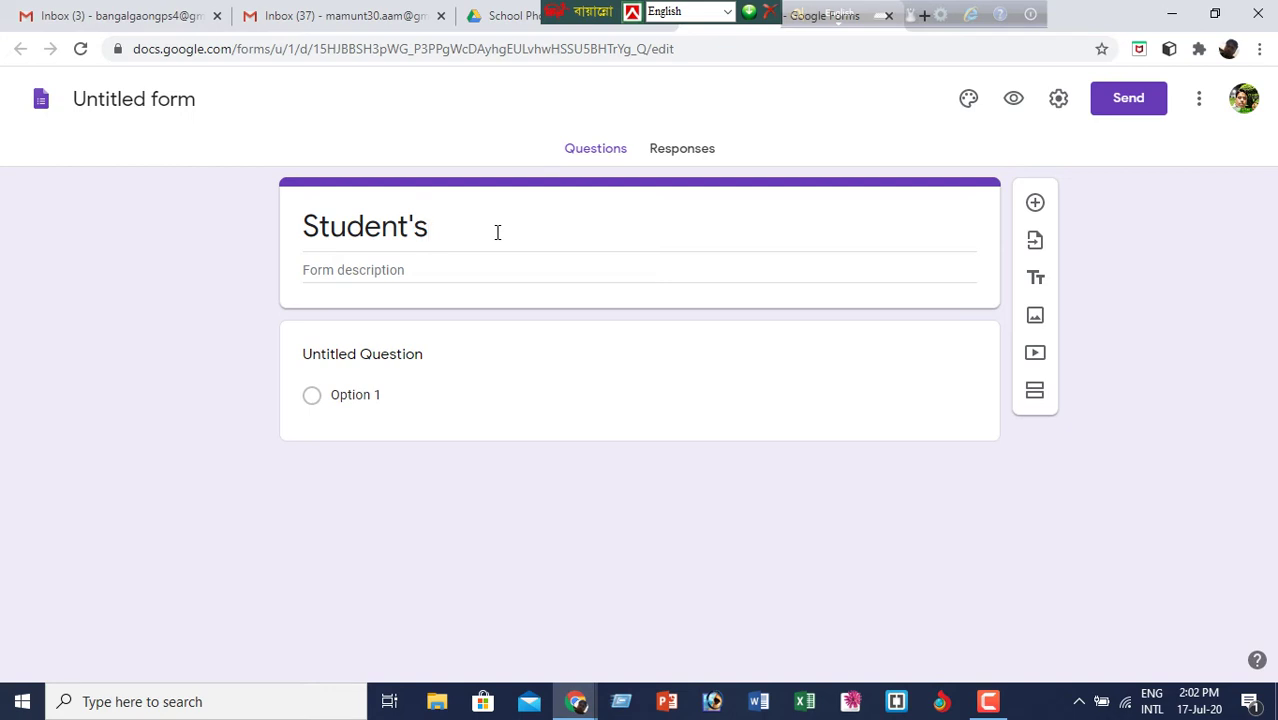
text( Phon)
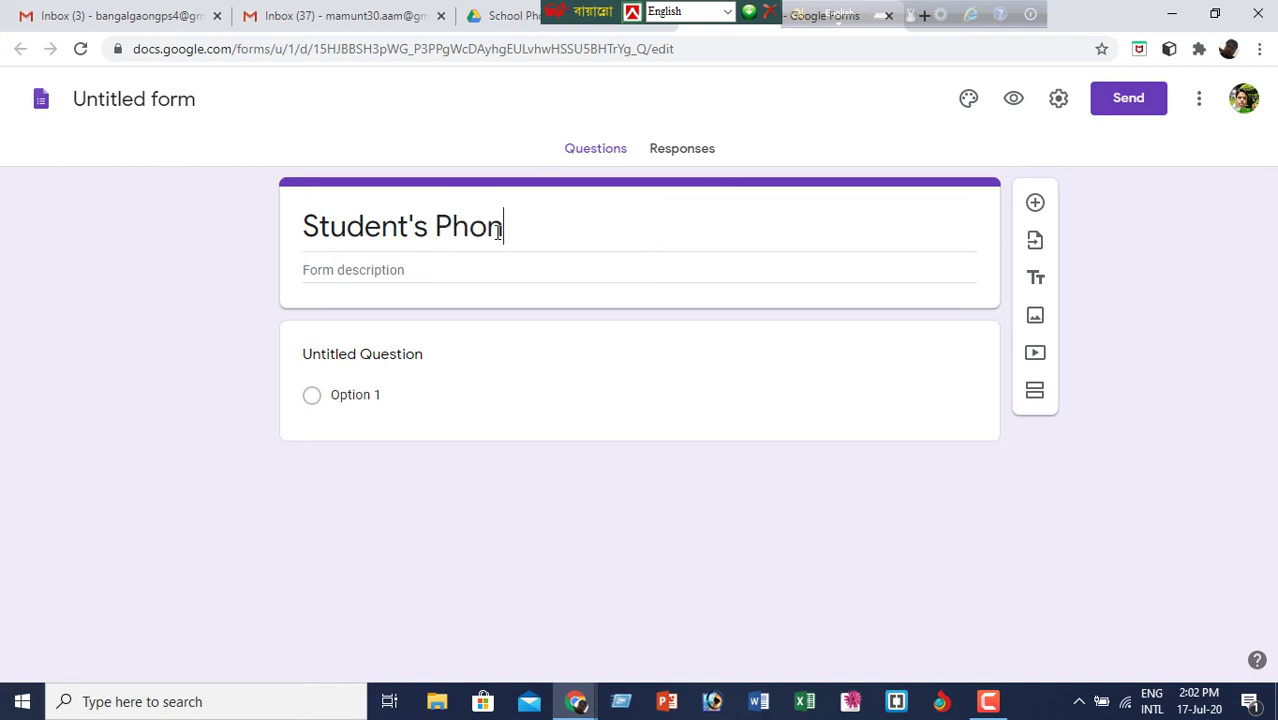
text(e Infor)
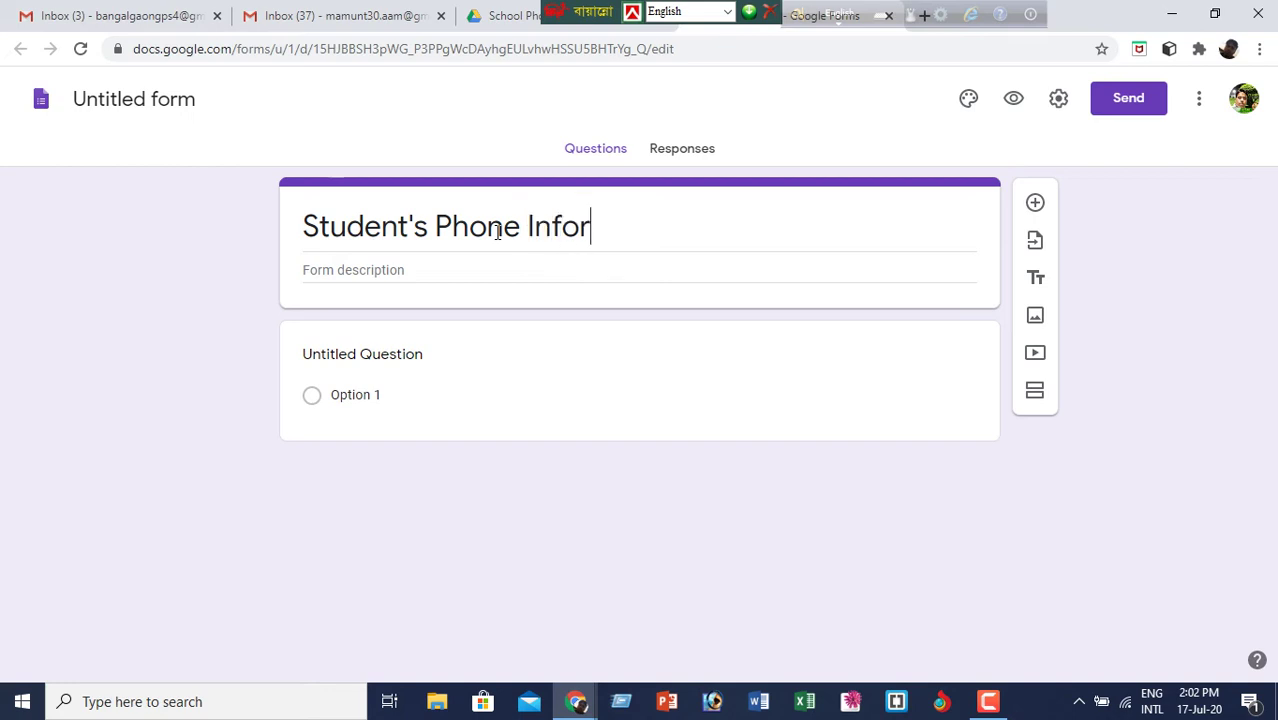
text(mation)
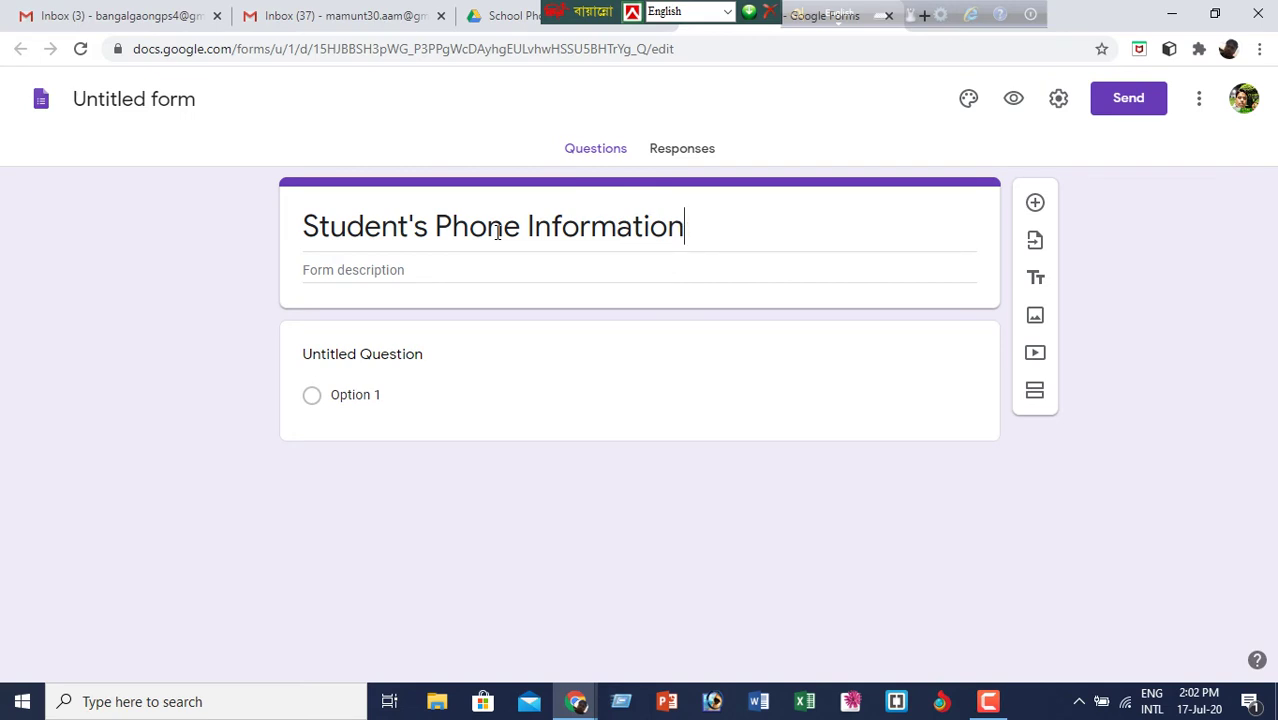
- Enter the Bengali description 'ফোন ককল্প পাঠদান তথ্য পদান করতে হবে' using Unicode input
click(456, 266)
key(ctrl+alt+b)
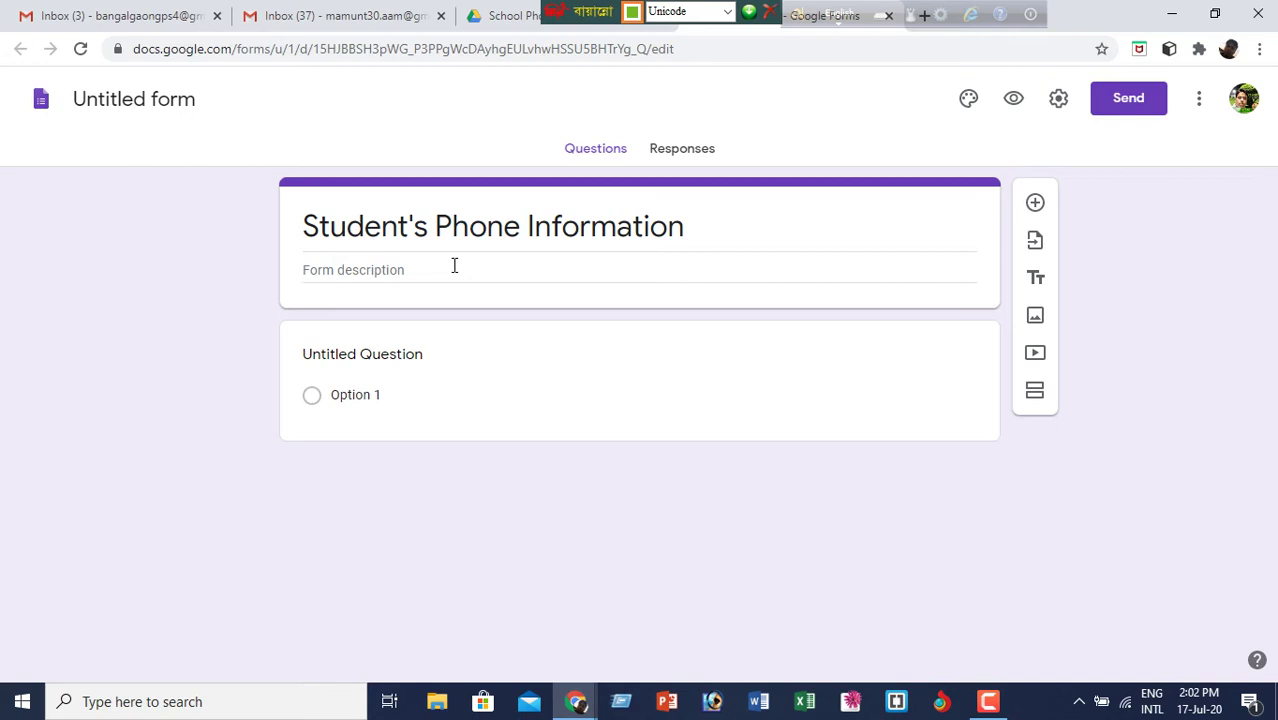
text(ফোন)
key(shift+Left)
key(Right)
text(ক)
text(ক)
text(ল্প)
text( পাঠদান)
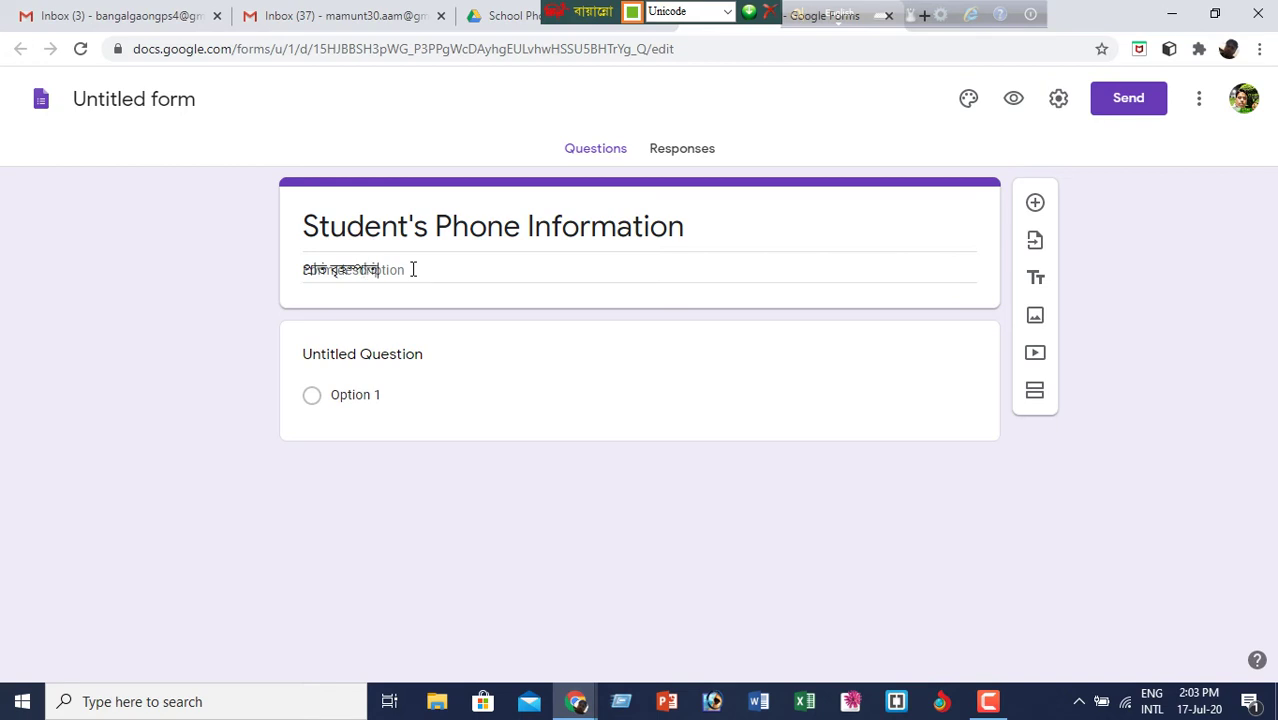
text( তথ্য)
text( প)
text(দান করতে)
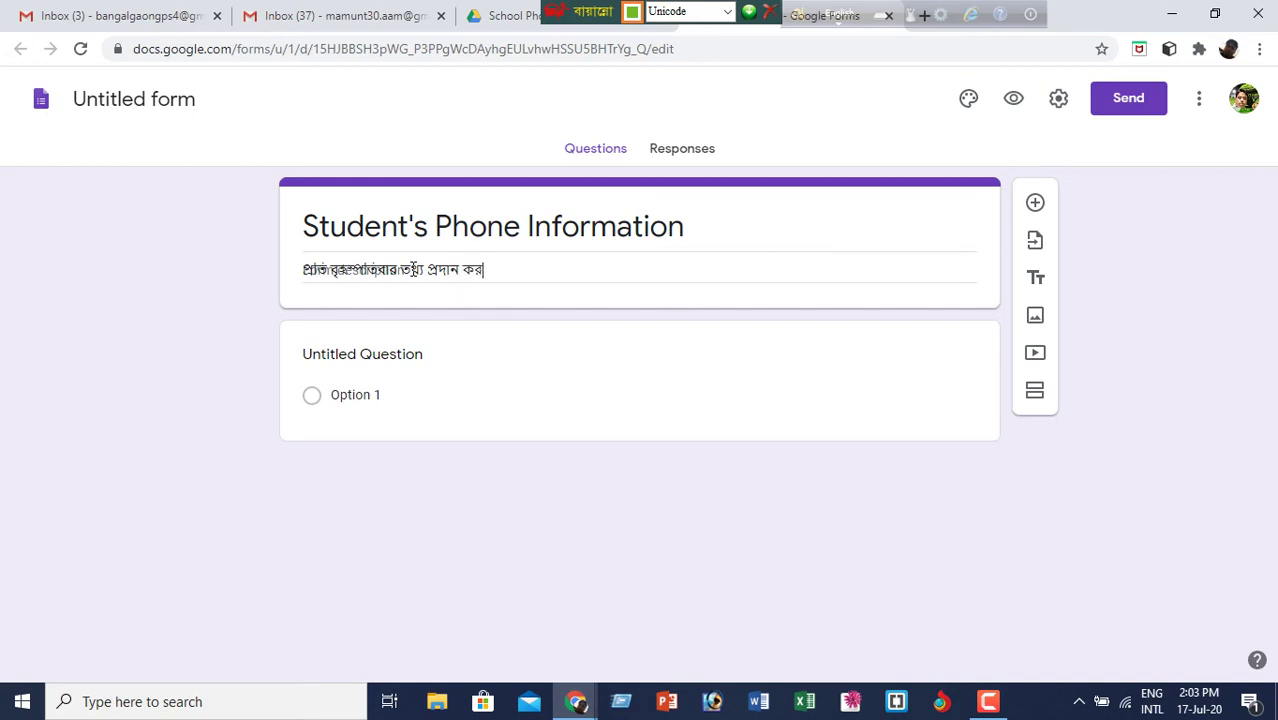
text( হবে)
key(BackSpace)
key(BackSpace)
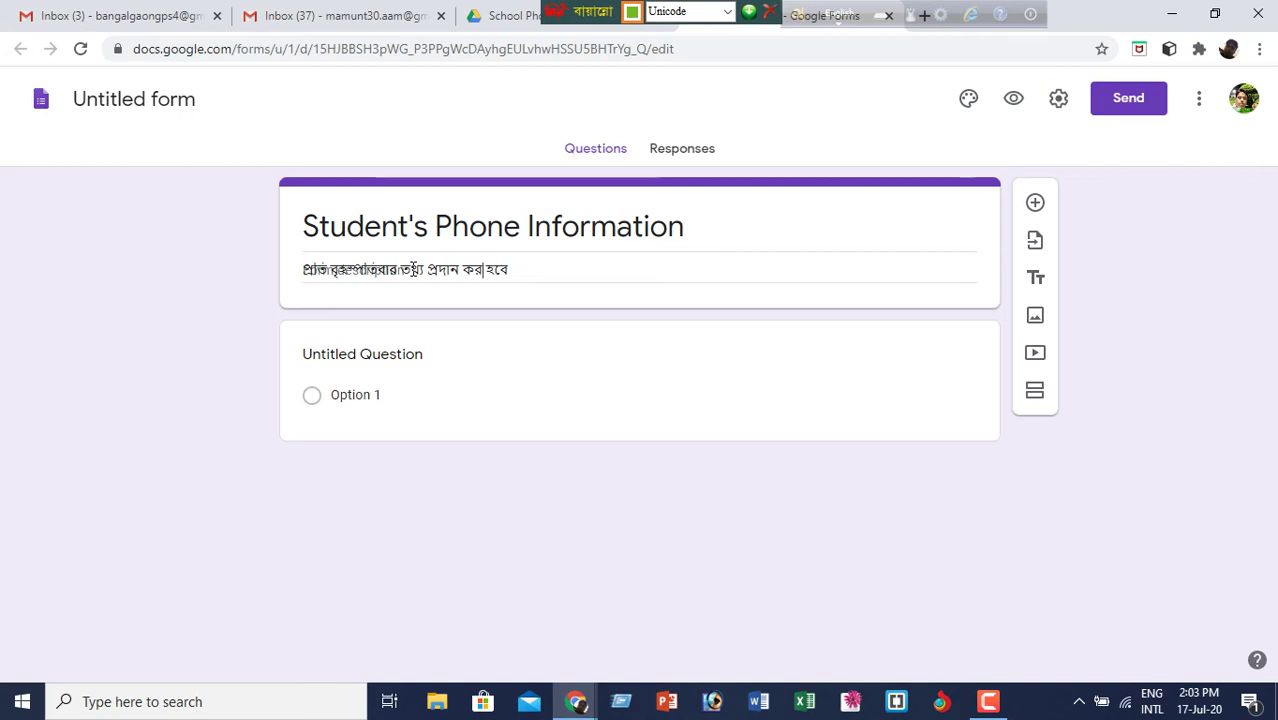
text(তে)
- Retitle the first question 'প্রধান শিক্ষকের নাম' in place of Untitled Question
click(798, 236)
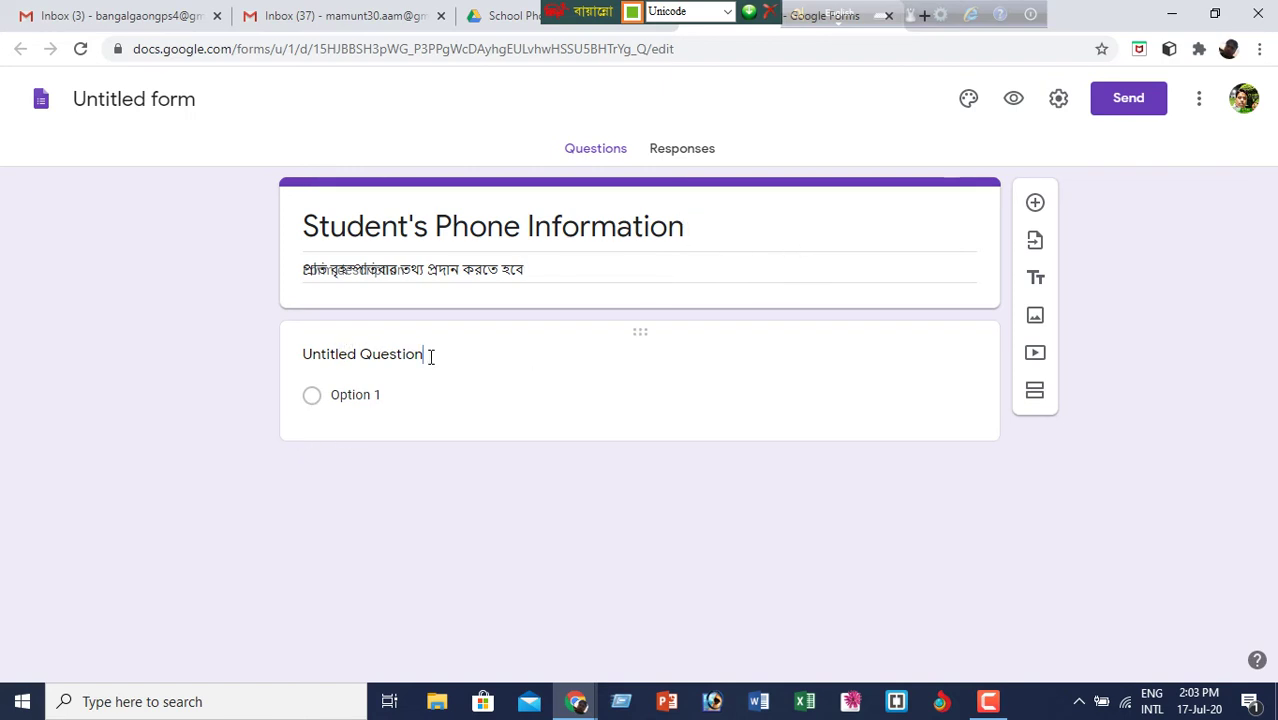
key(BackSpace)
key(BackSpace)
key(BackSpace)
key(BackSpace)
key(BackSpace)
key(BackSpace)
key(BackSpace)
key(BackSpace)
key(BackSpace)
key(BackSpace)
key(BackSpace)
key(BackSpace)
key(BackSpace)
key(BackSpace)
key(BackSpace)
key(BackSpace)
key(BackSpace)
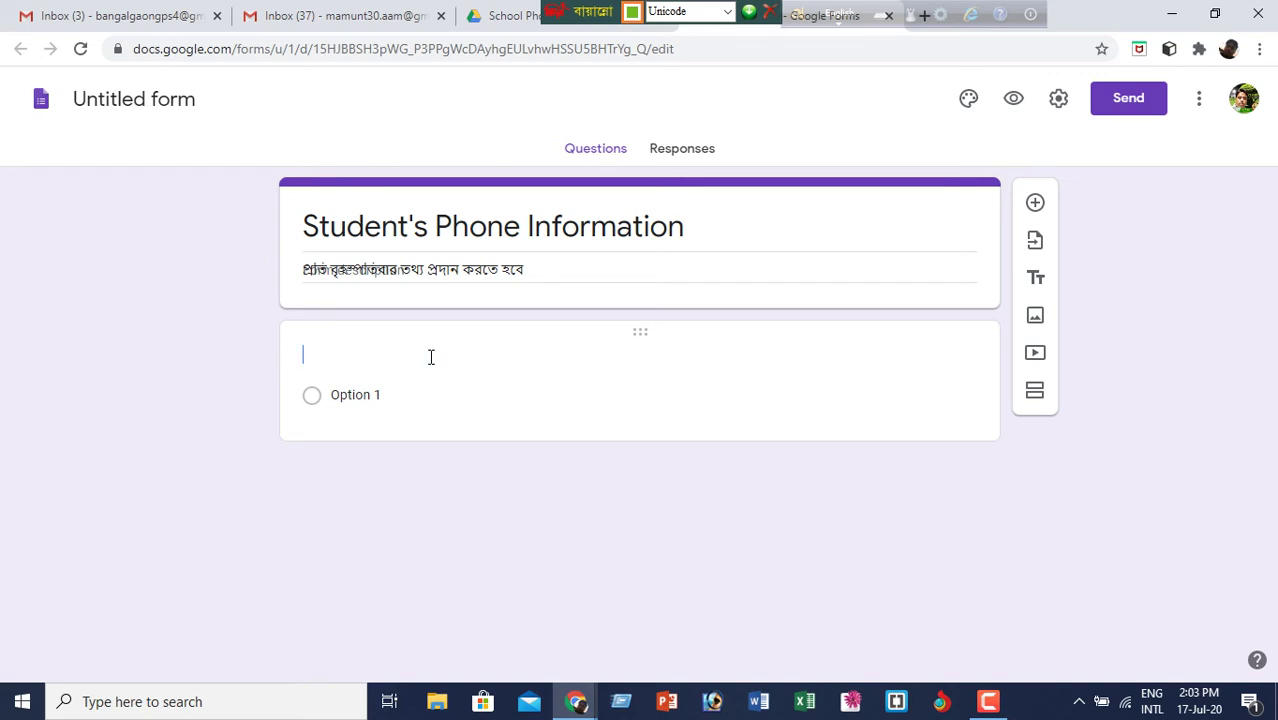
text(প্রধান)
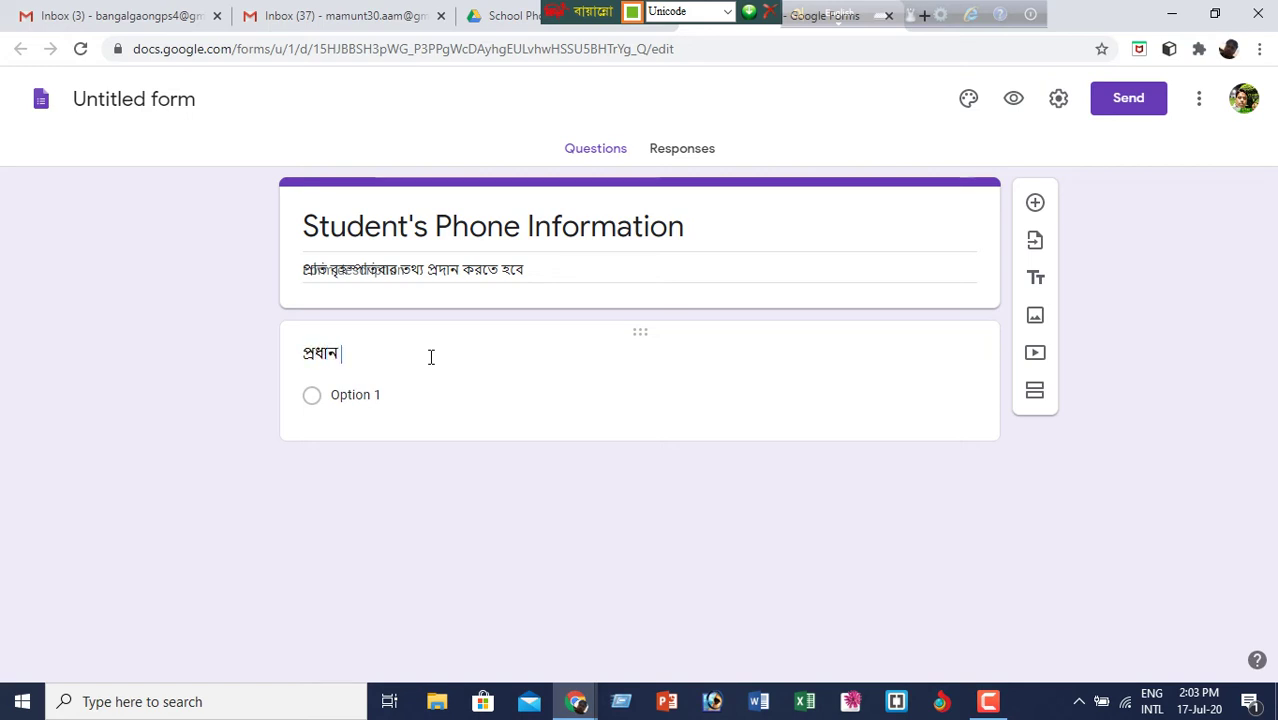
text( শিক্ষকের নাম)
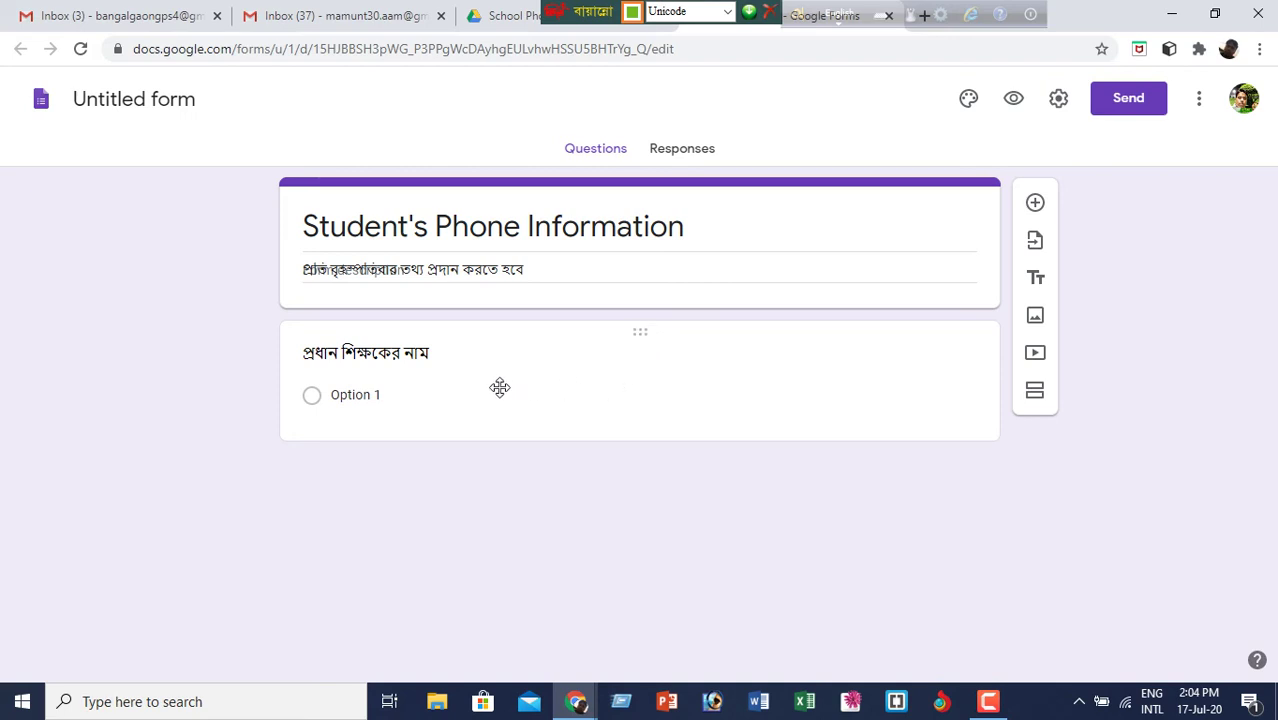
triple_click(431, 353)
click(494, 389)
click(864, 322)
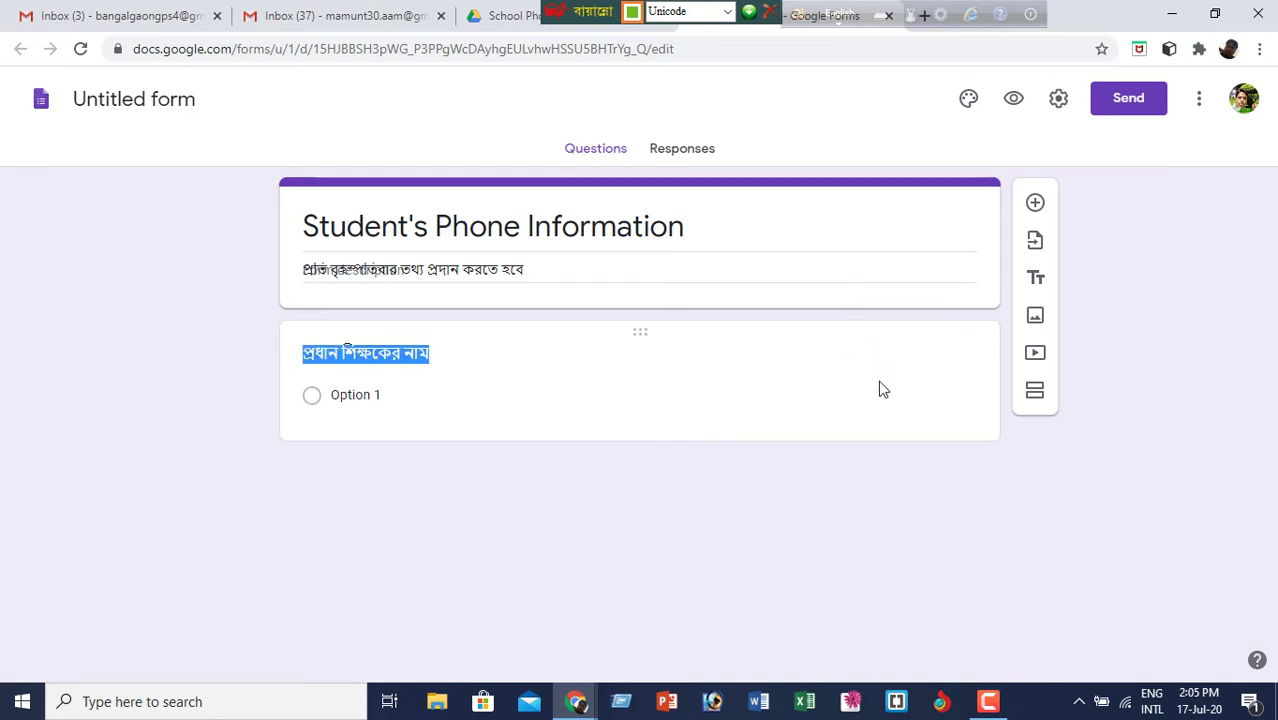
click(872, 383)
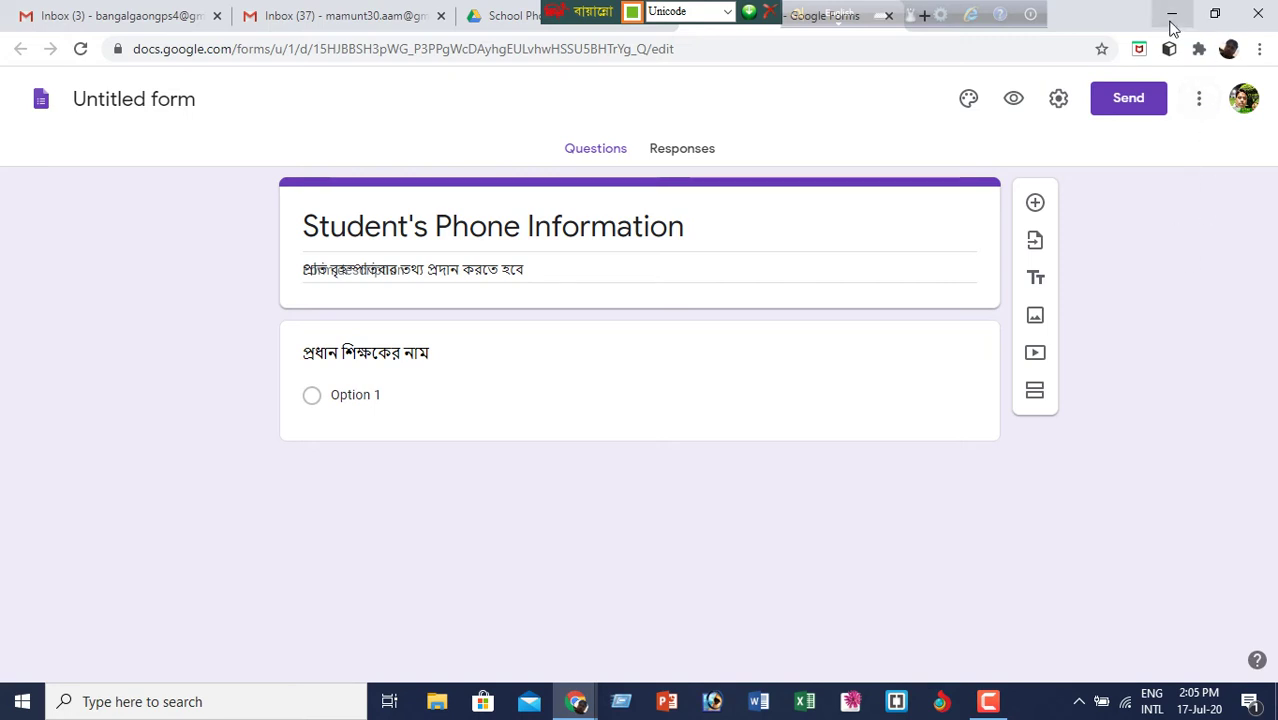
- Return to the Gmail tab and launch Google Drive from the apps grid
click(190, 22)
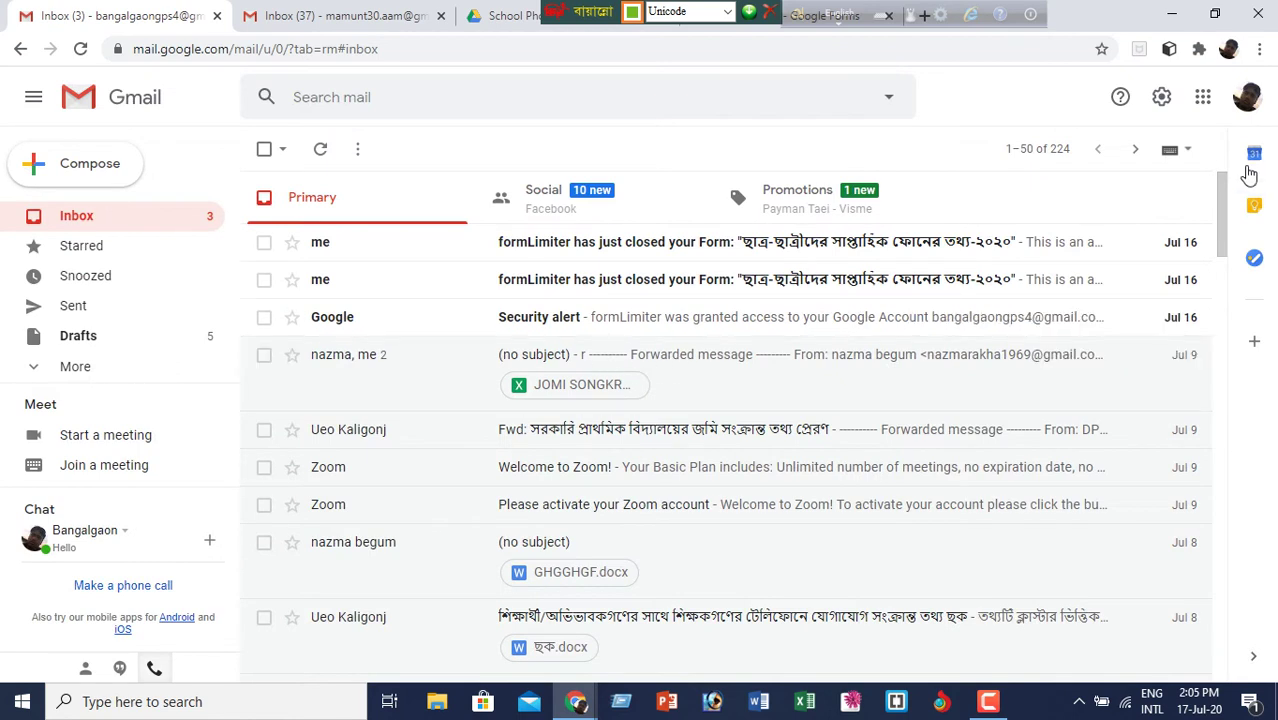
click(1205, 102)
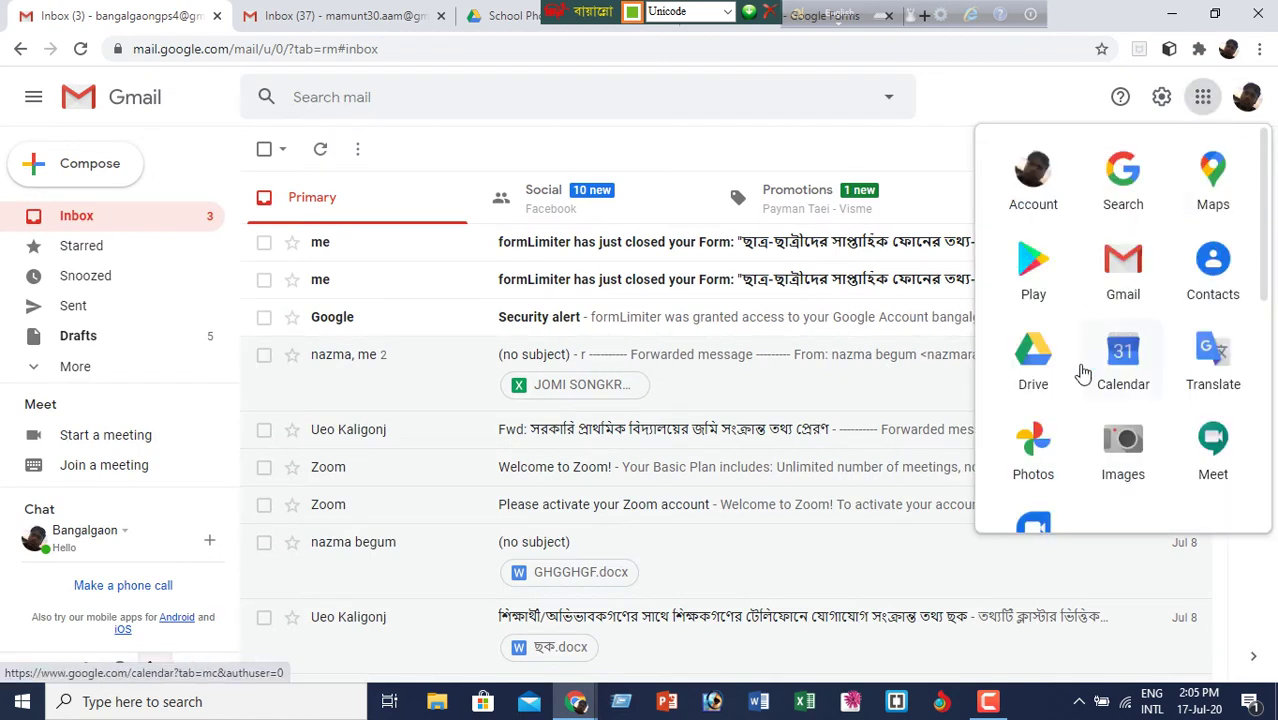
click(1043, 357)
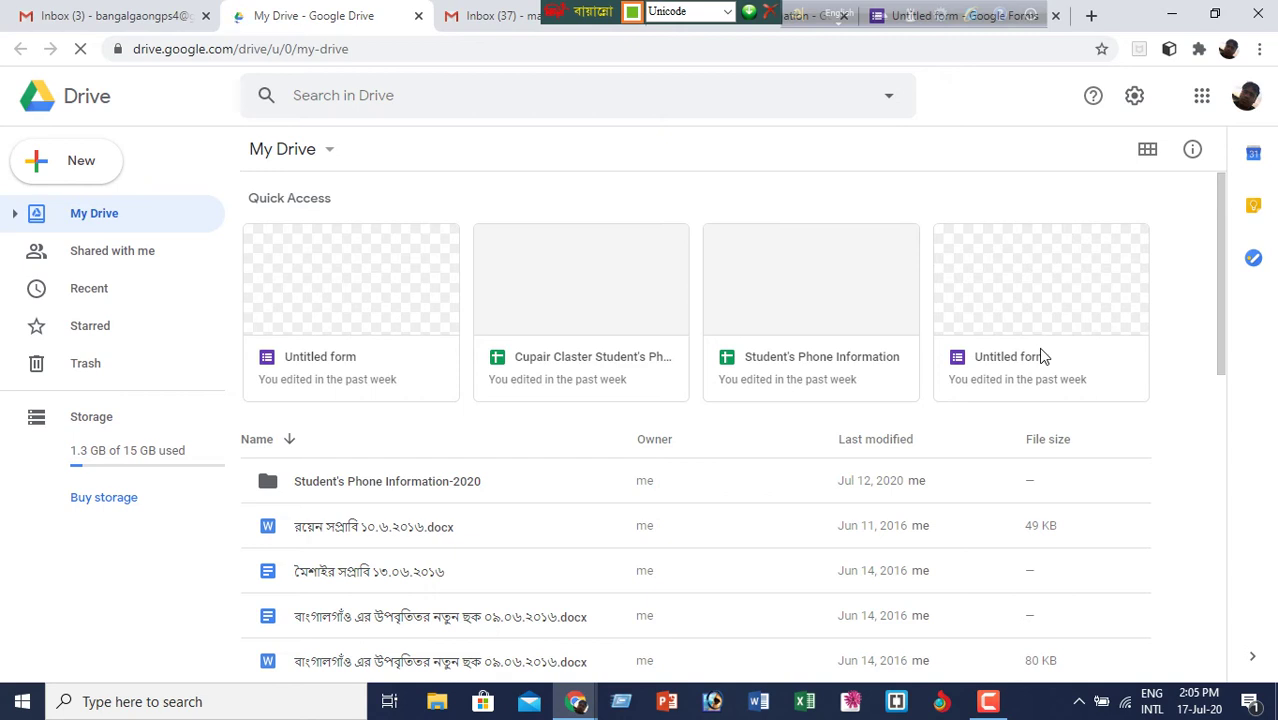
- Open the earlier 'Untitled form' card with the open-book header from Quick Access
double_click(387, 289)
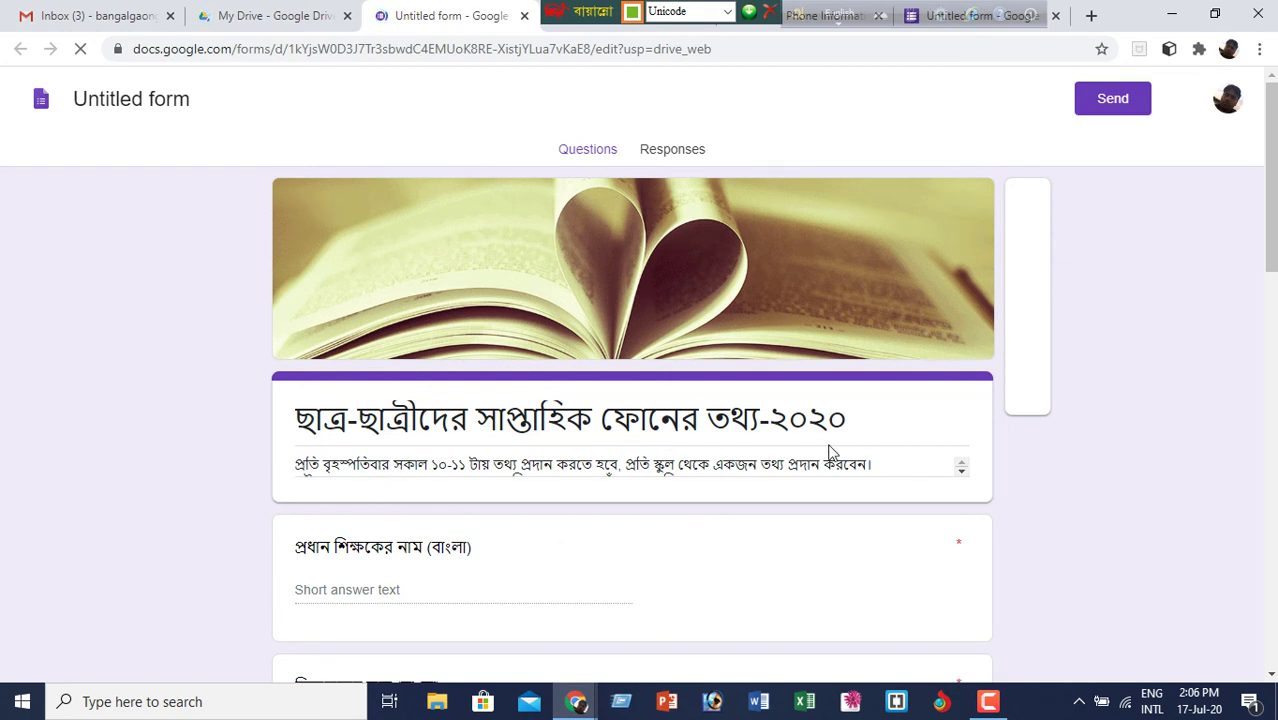
scroll(893, 450, down, 1)
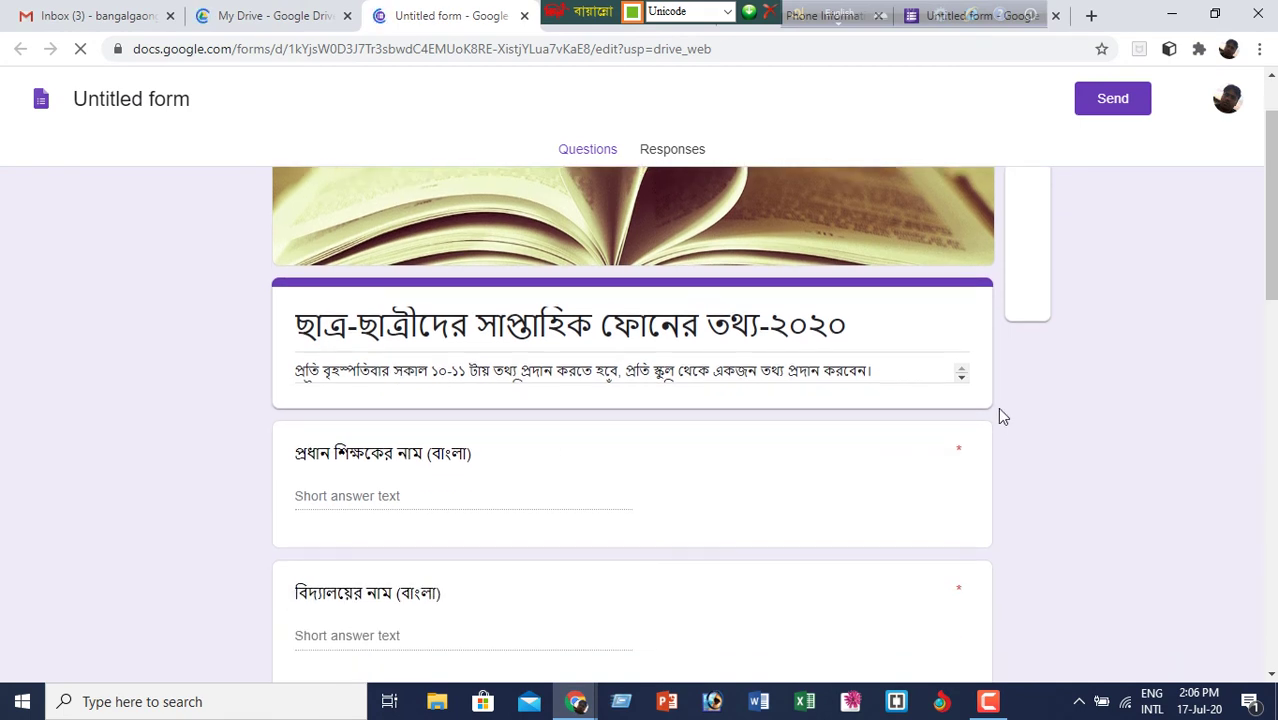
click(961, 377)
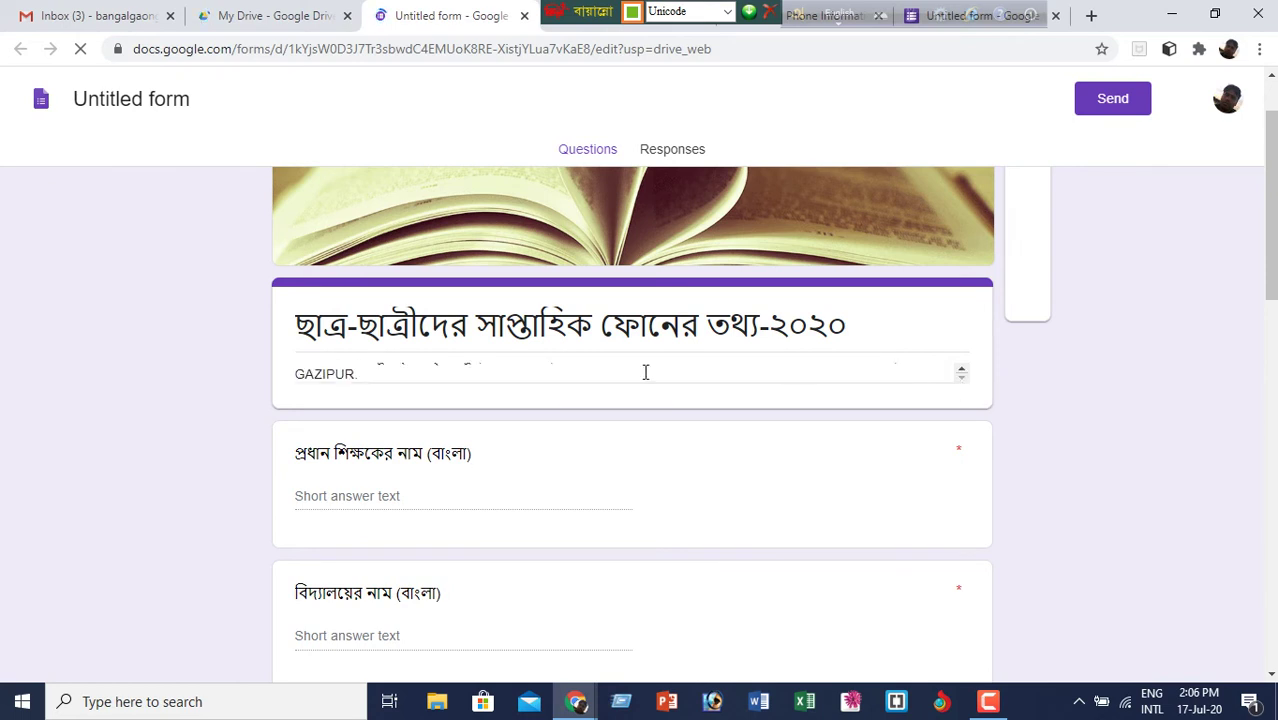
scroll(538, 378, up, 1)
scroll(538, 378, down, 1)
scroll(401, 404, down, 1)
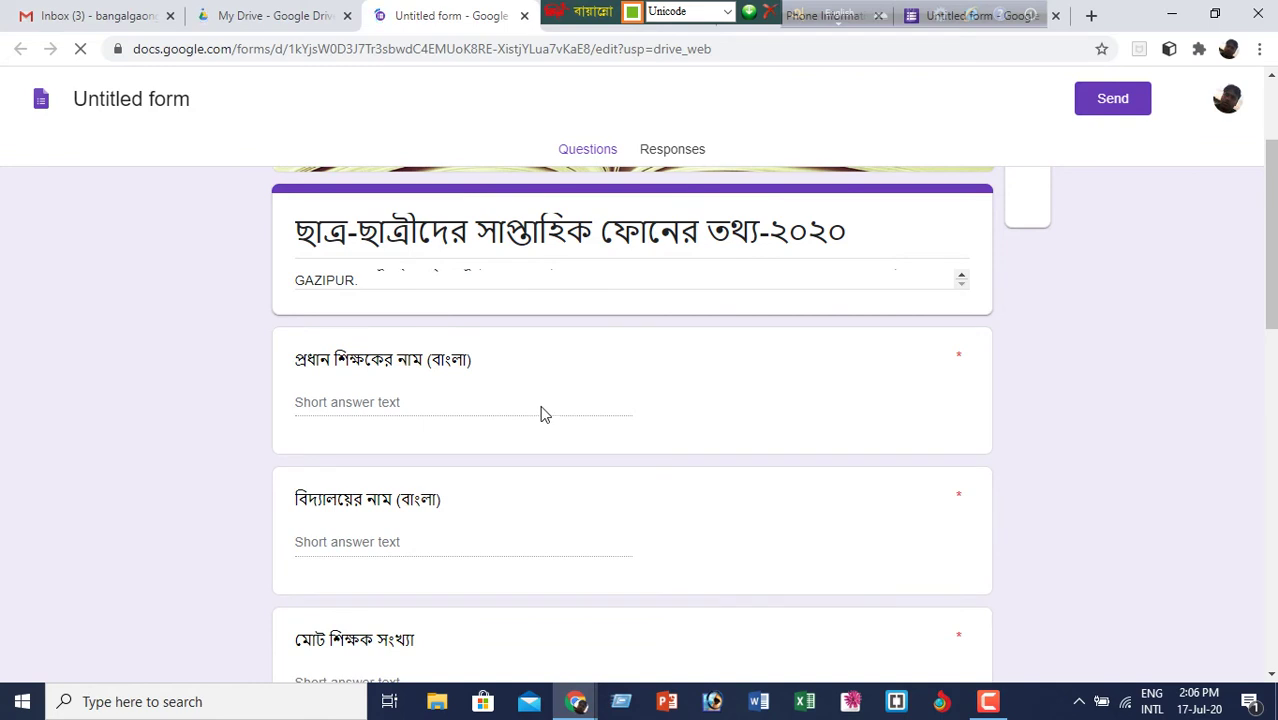
scroll(720, 488, down, 1)
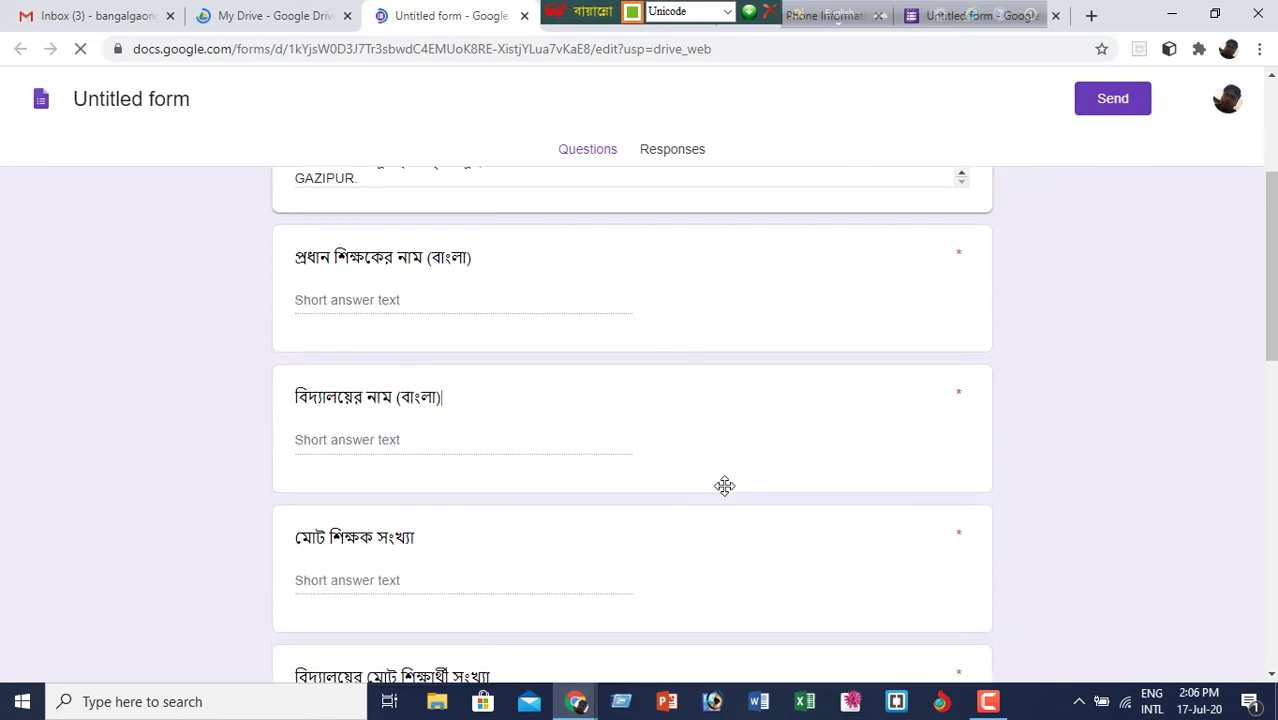
scroll(724, 486, down, 1)
scroll(729, 492, down, 3)
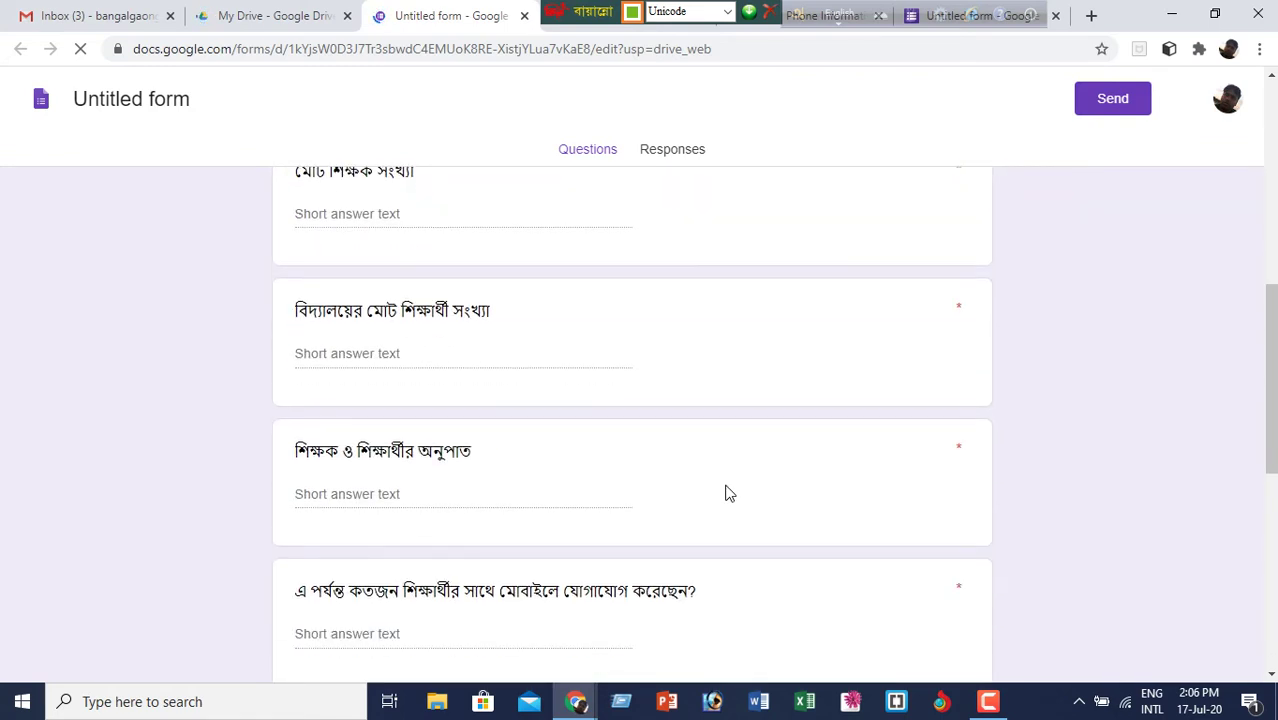
scroll(729, 492, down, 6)
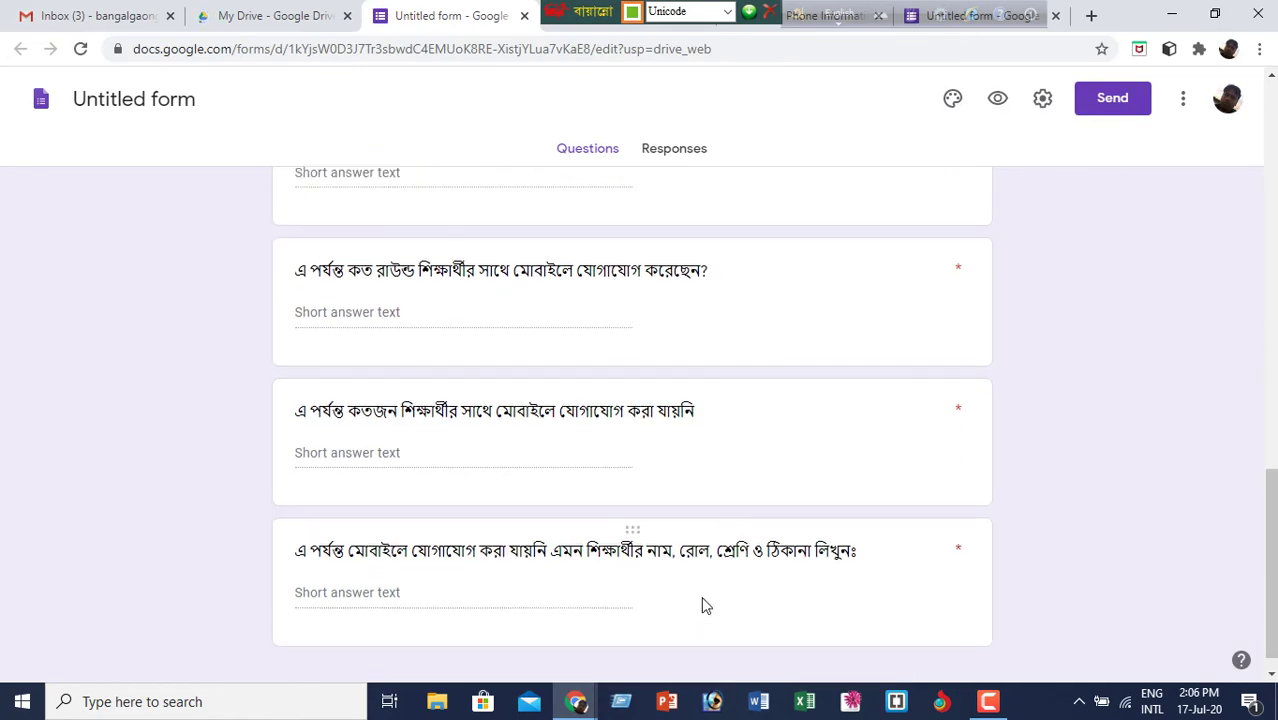
scroll(701, 602, up, 10)
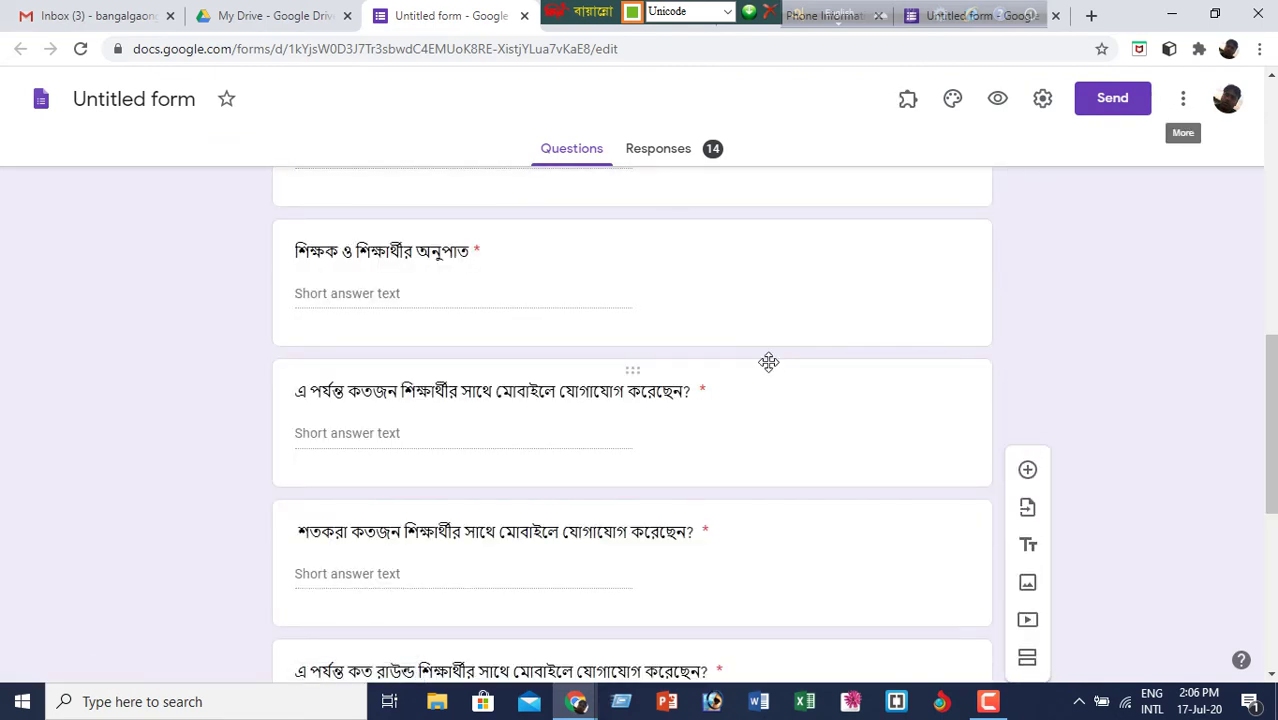
scroll(768, 362, up, 8)
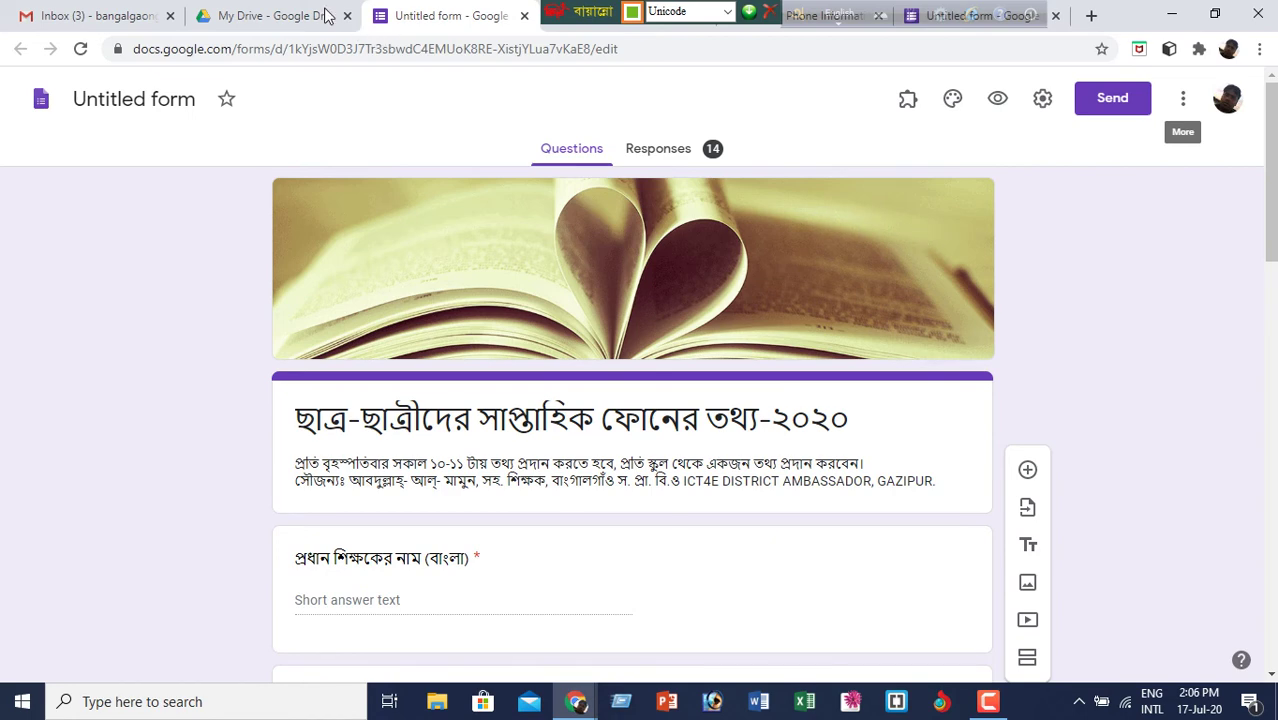
- Restore the browser window and open the Student's Phone Information draft form's title and first question
click(1217, 15)
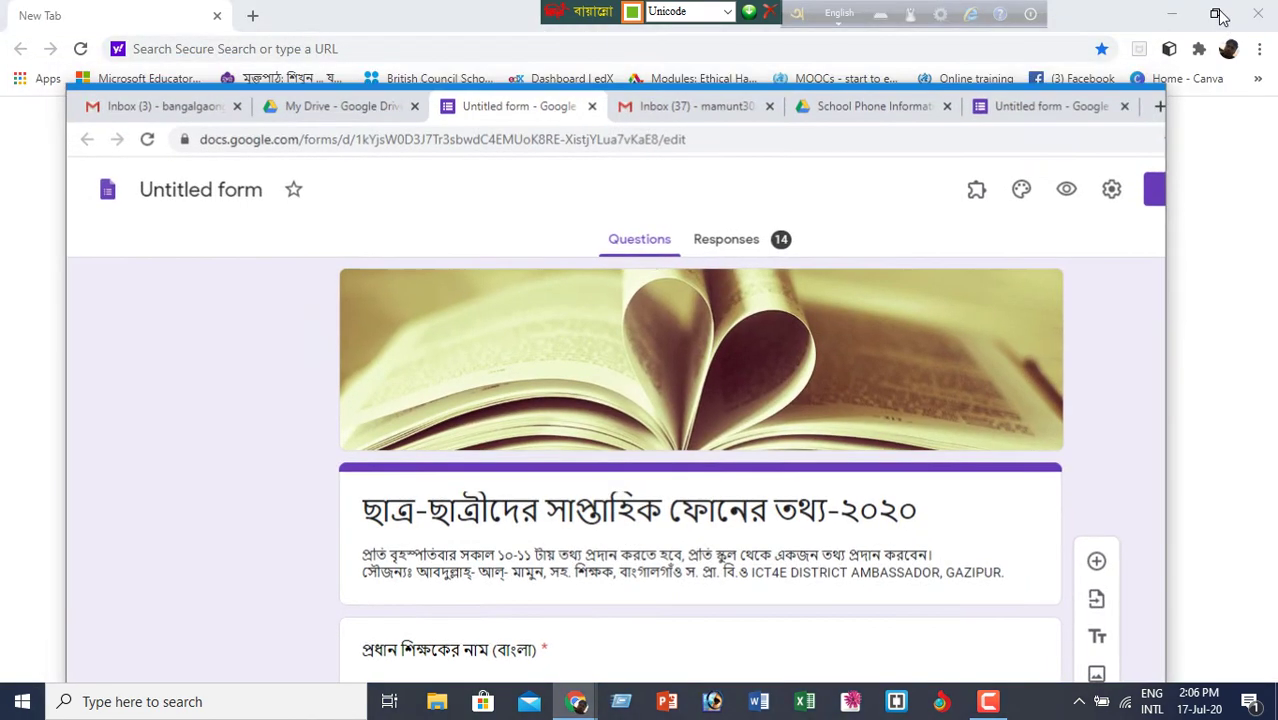
click(889, 122)
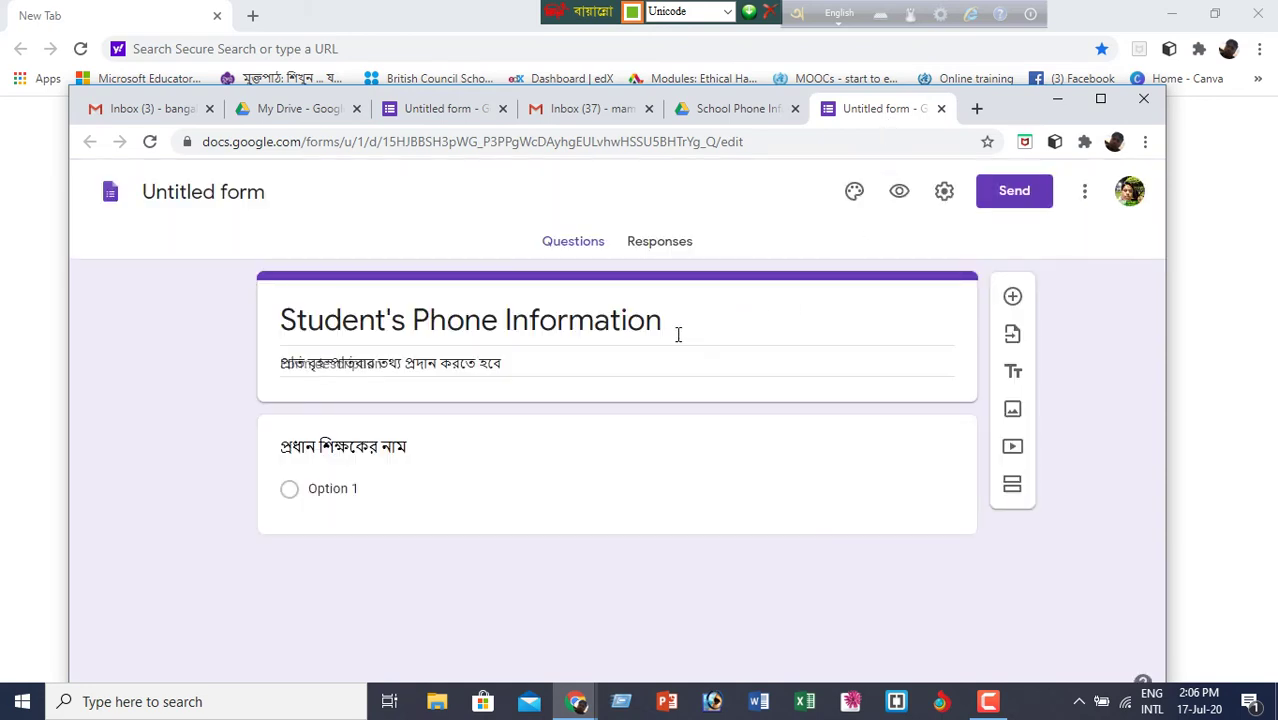
click(677, 335)
click(534, 447)
- Test erasing the first question's text, undoing it each time, then close the empty New Tab window
key(ctrl+a)
key(BackSpace)
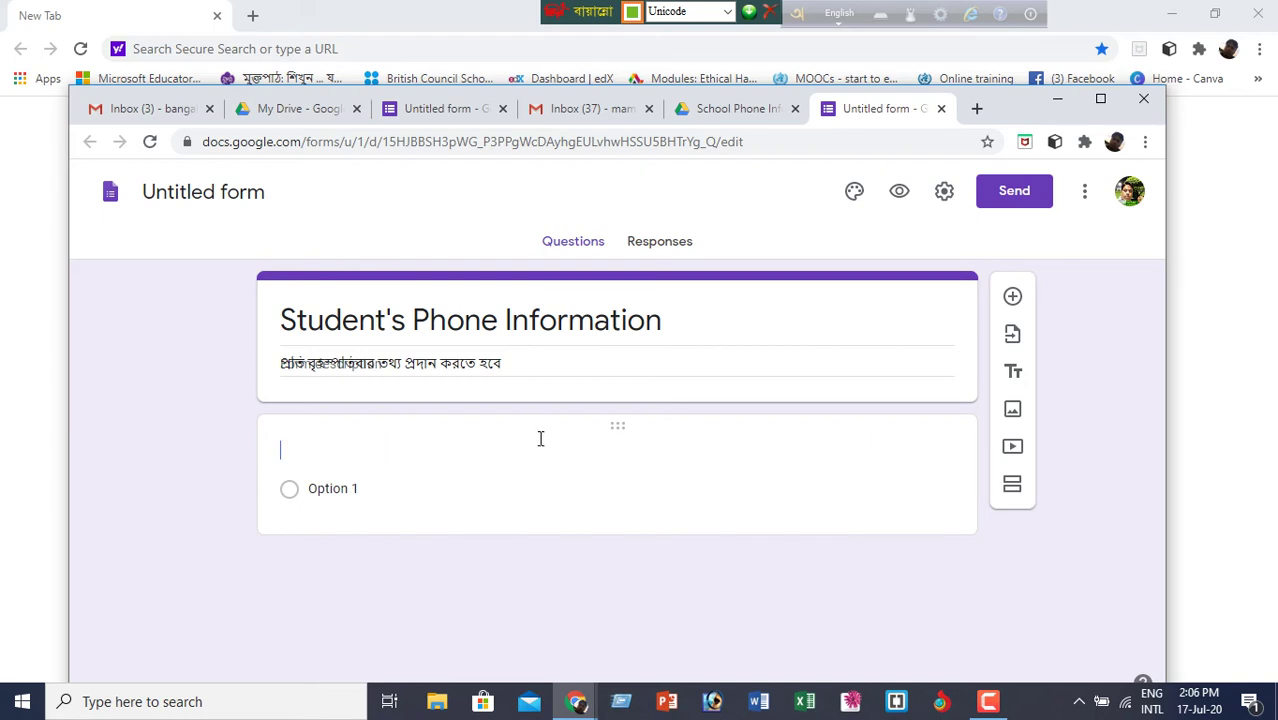
key(ctrl+z)
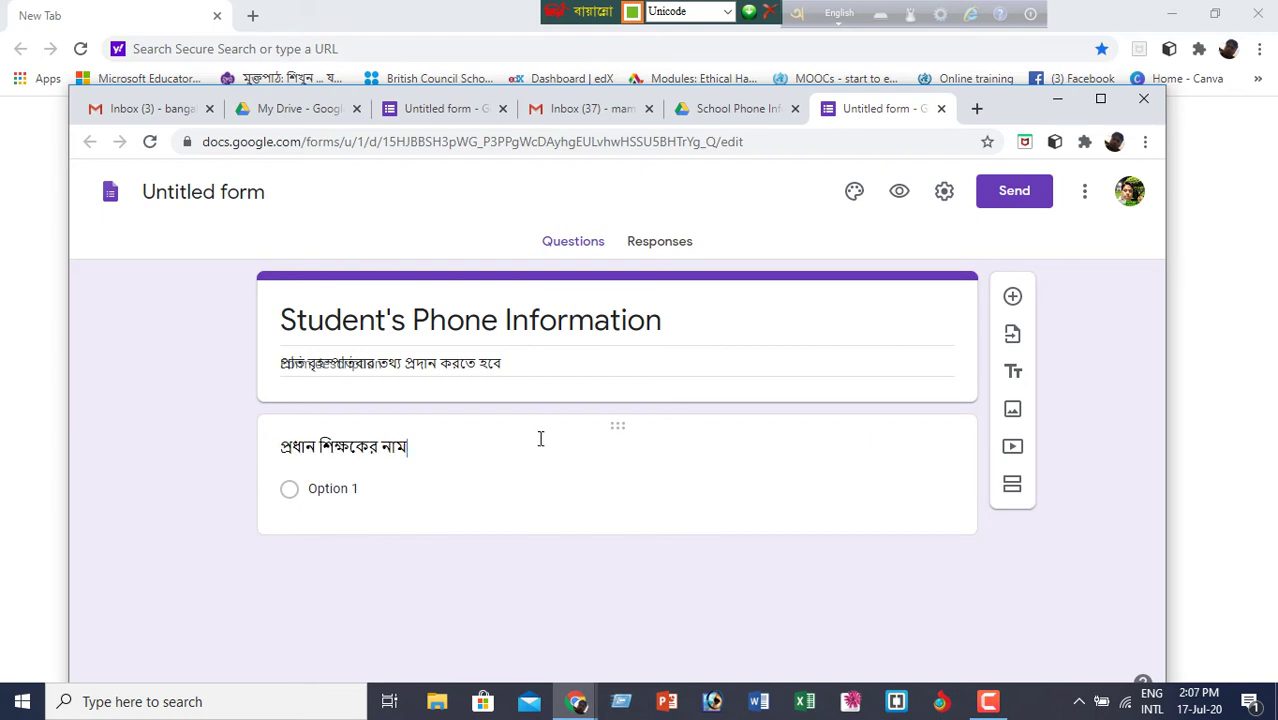
key(ctrl+shift+Left)
key(Right)
key(ctrl+a)
key(BackSpace)
key(ctrl+z)
click(765, 323)
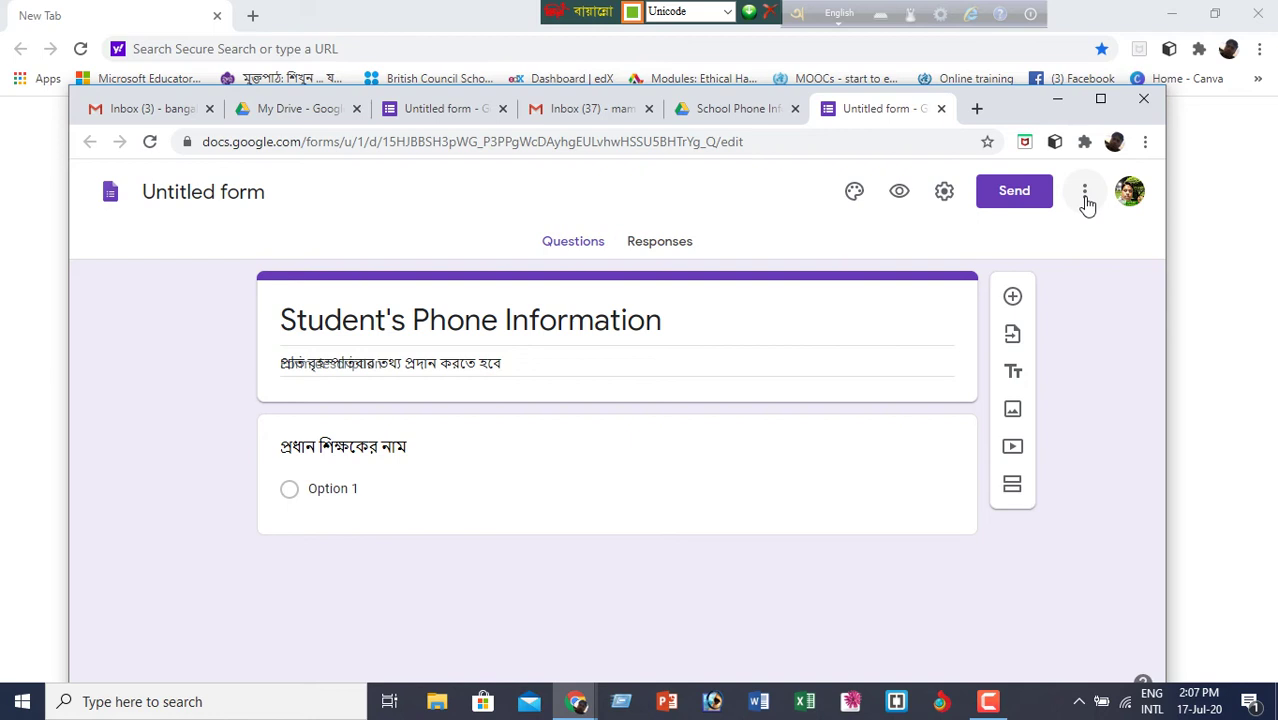
click(1252, 16)
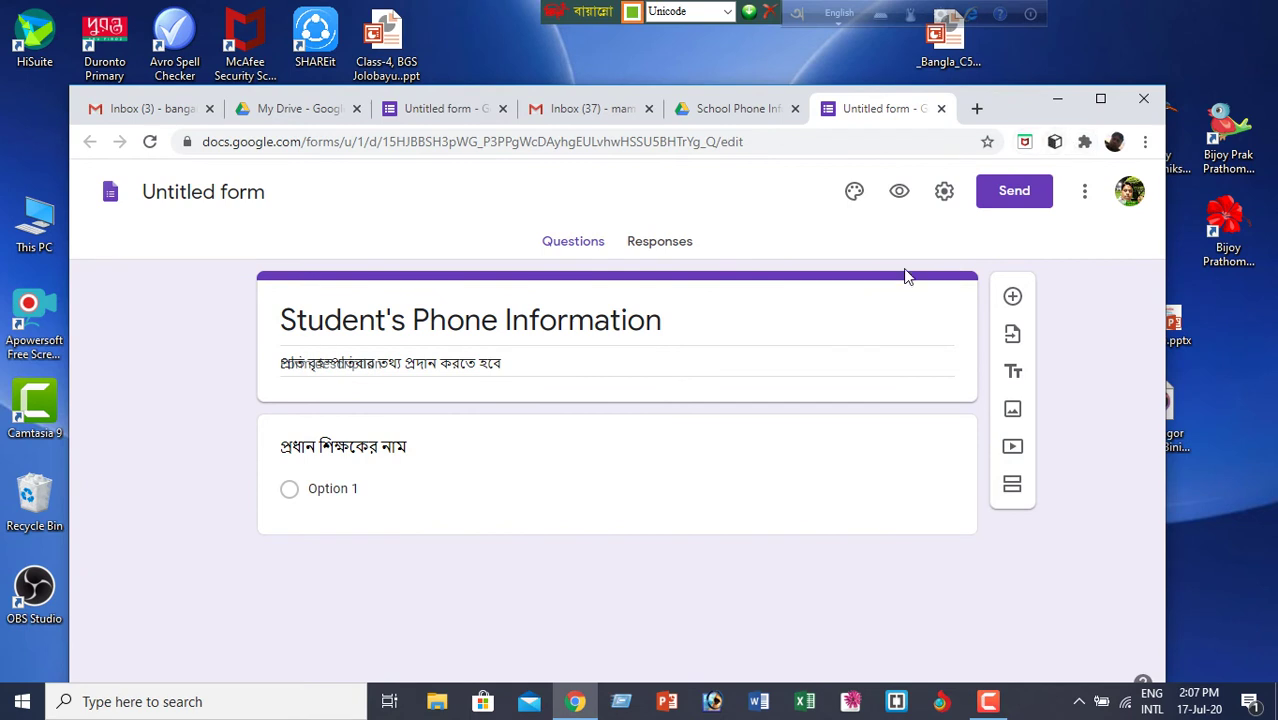
- Close the draft form and School Phone Information Drive tabs, then maximize back to the Bengali form
click(941, 109)
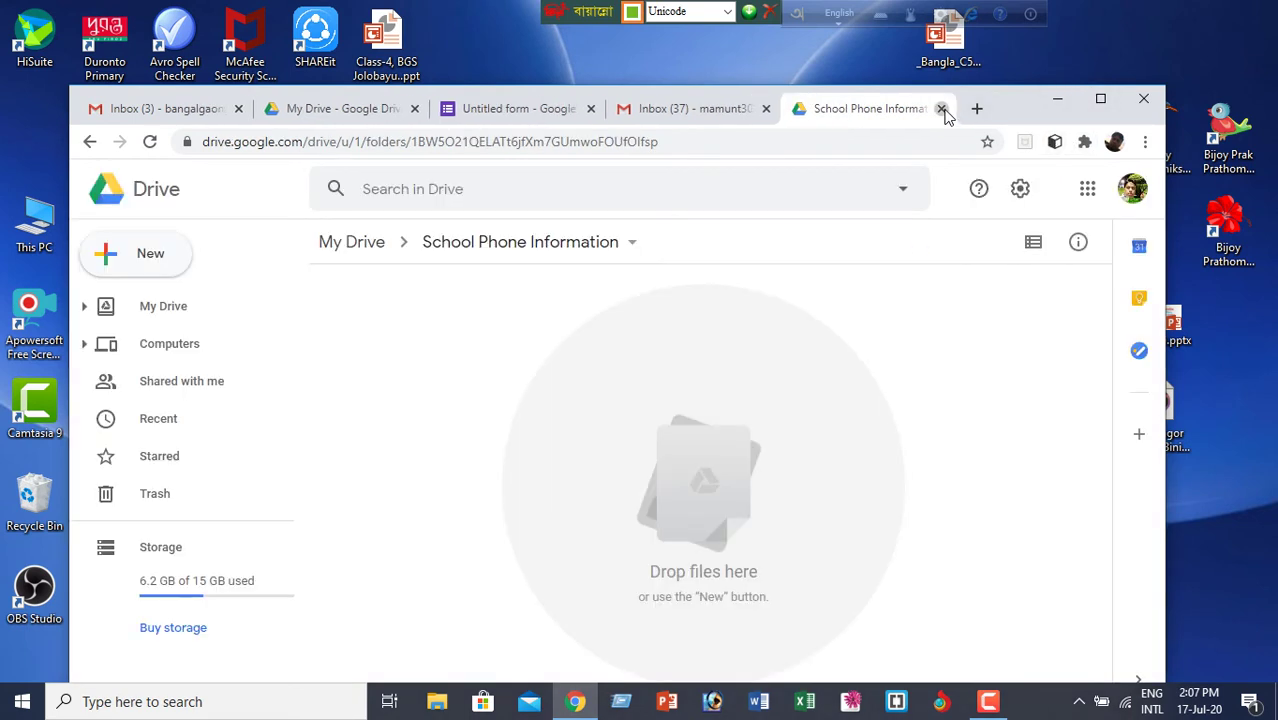
click(941, 109)
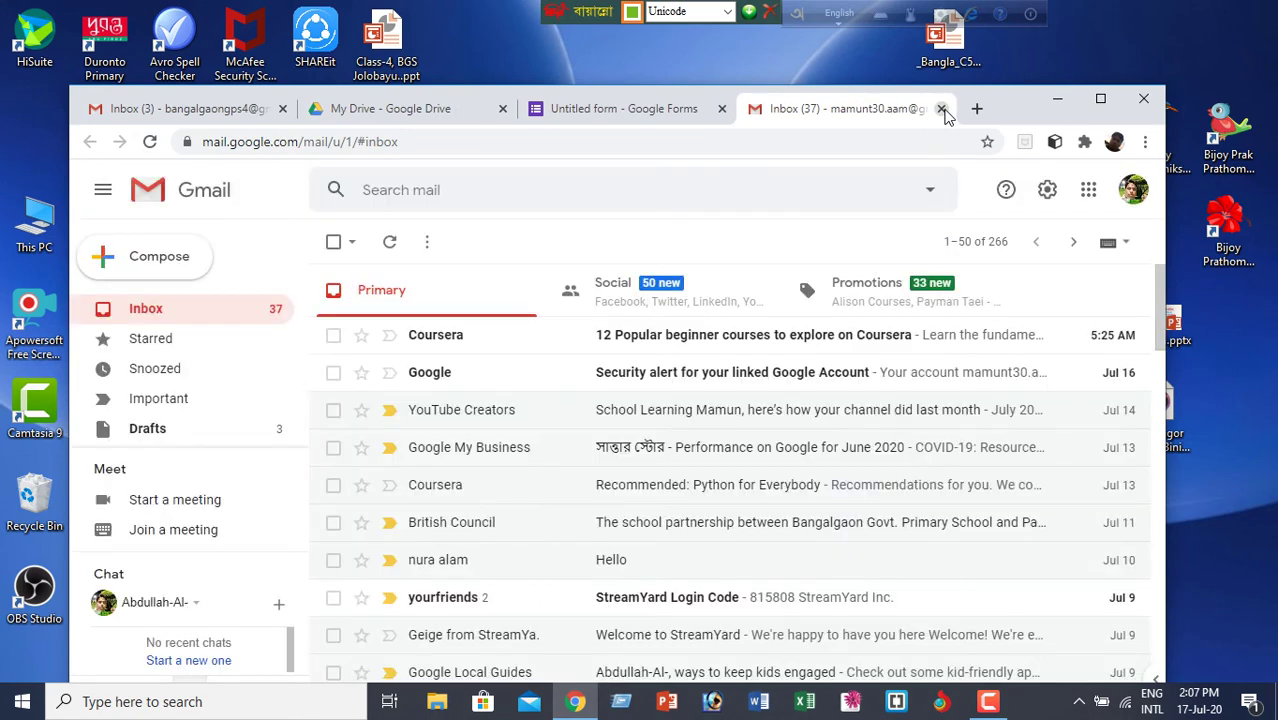
click(1100, 98)
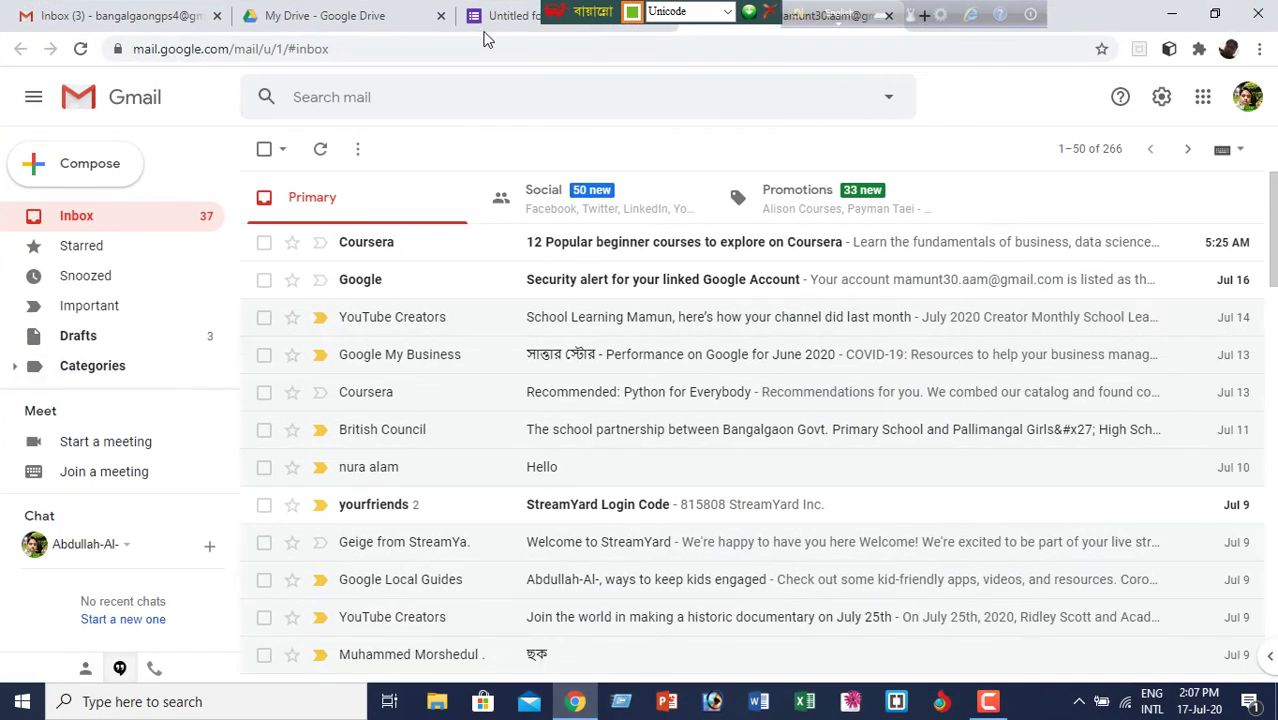
click(524, 20)
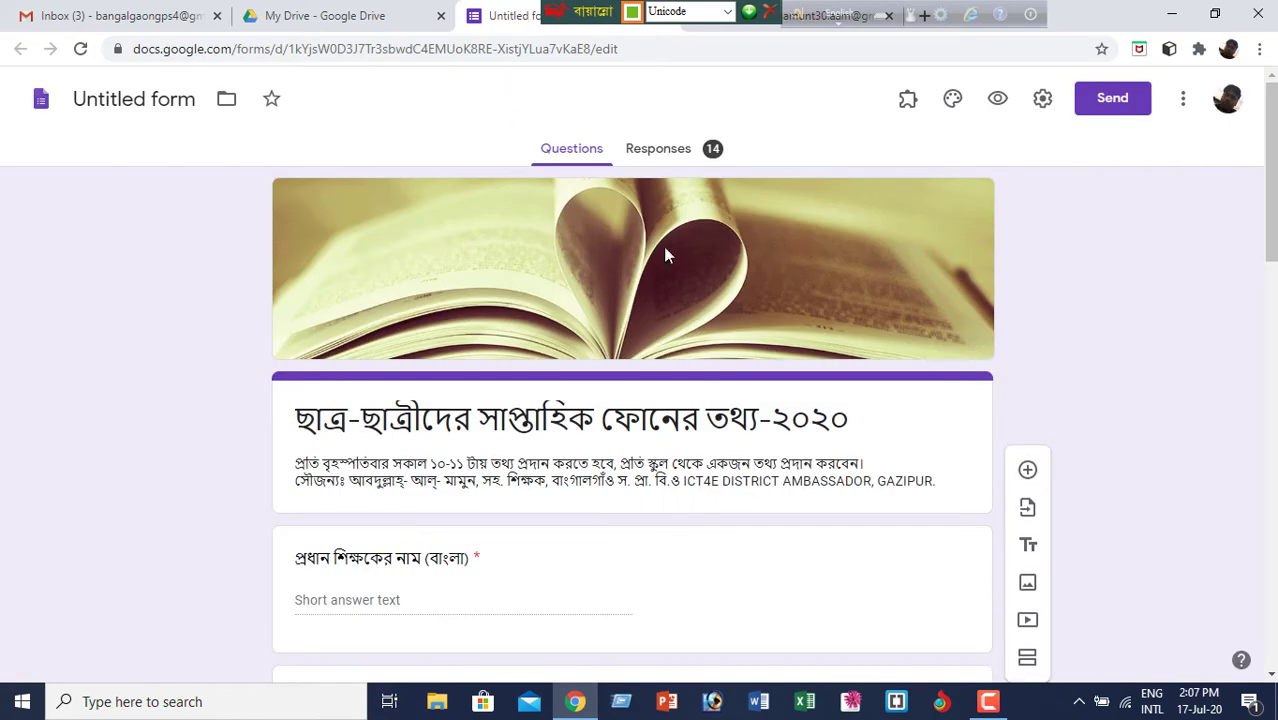
- Review the Bengali form, selecting its first question and the last unreachable-students question
scroll(850, 400, down, 2)
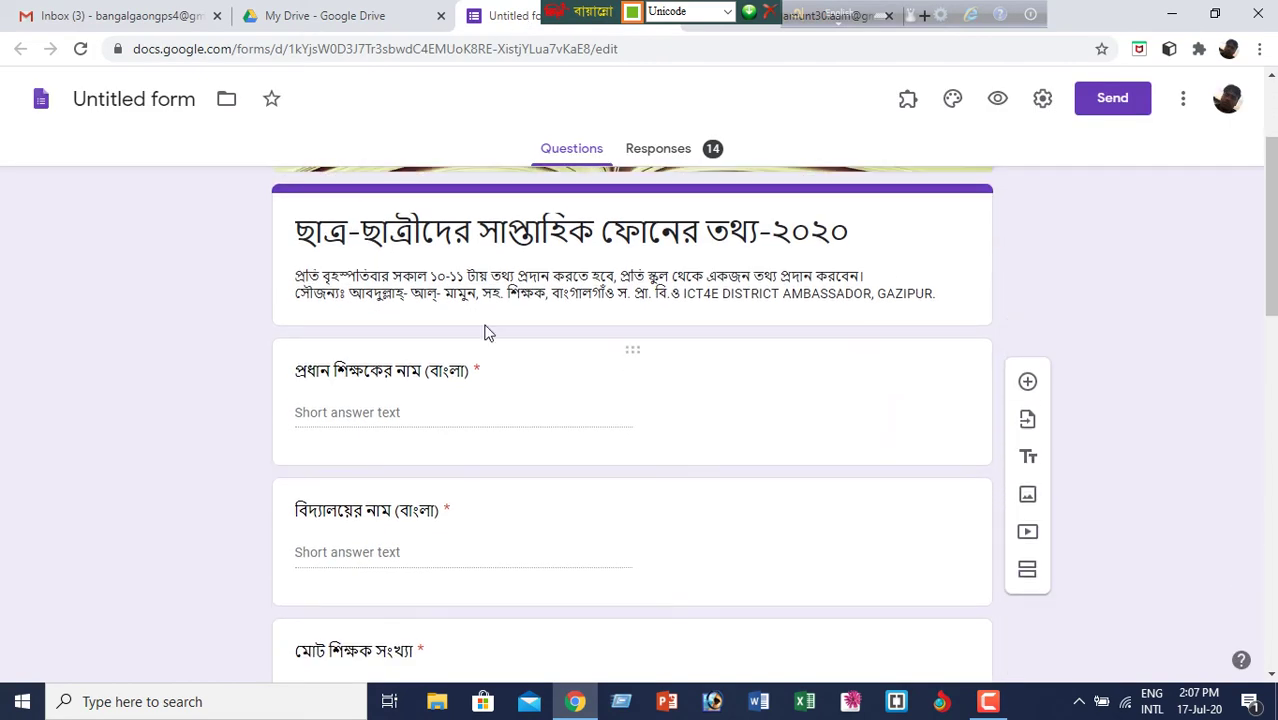
scroll(532, 375, down, 8)
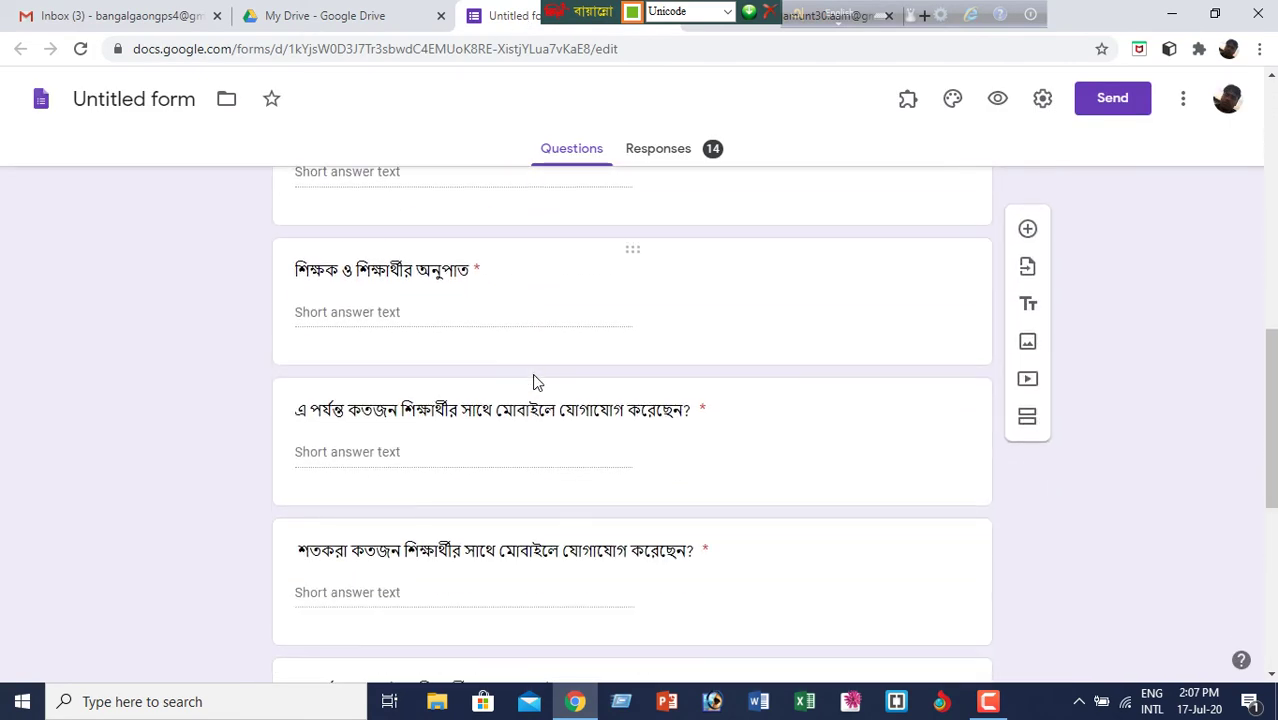
scroll(535, 372, down, 4)
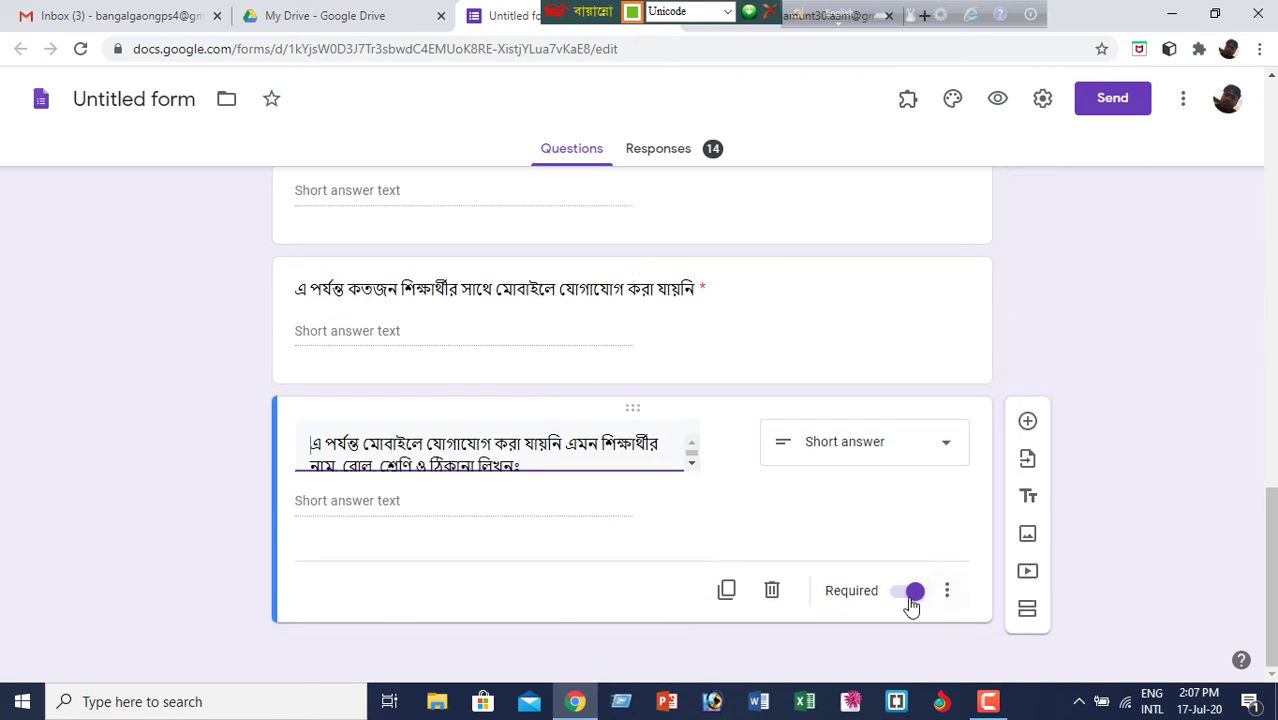
scroll(757, 536, up, 5)
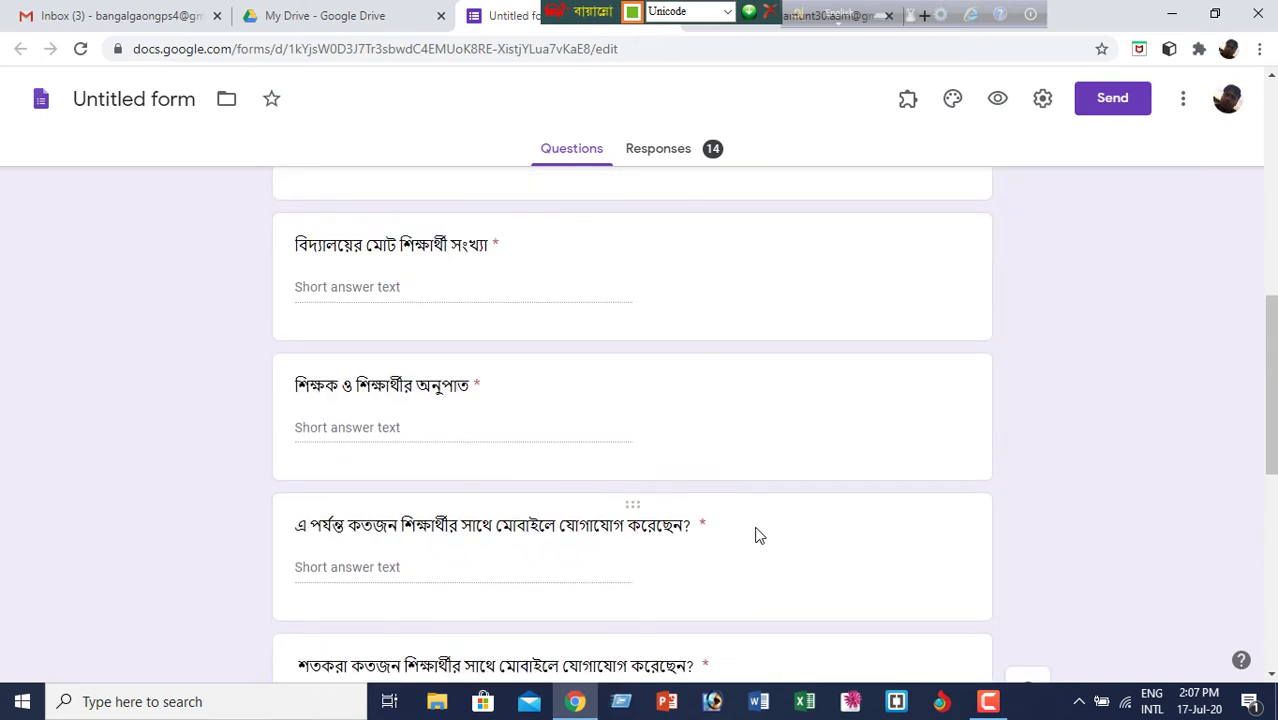
scroll(757, 536, up, 10)
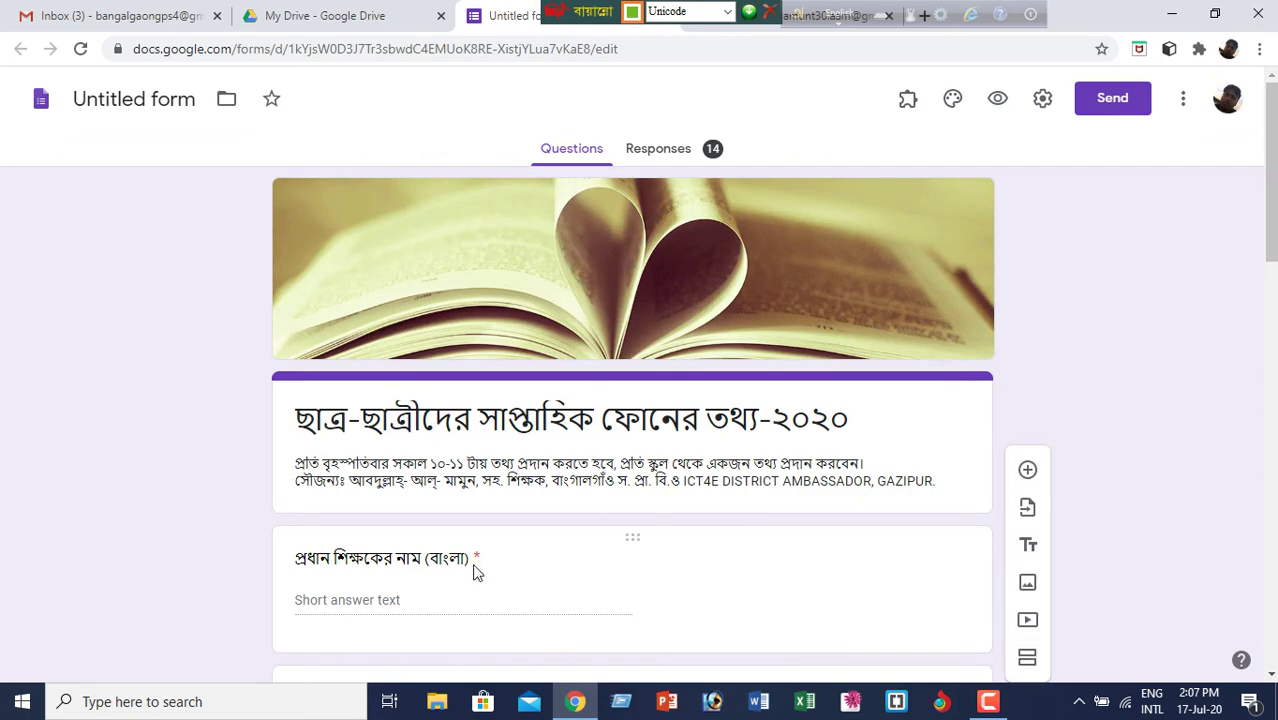
scroll(685, 562, down, 3)
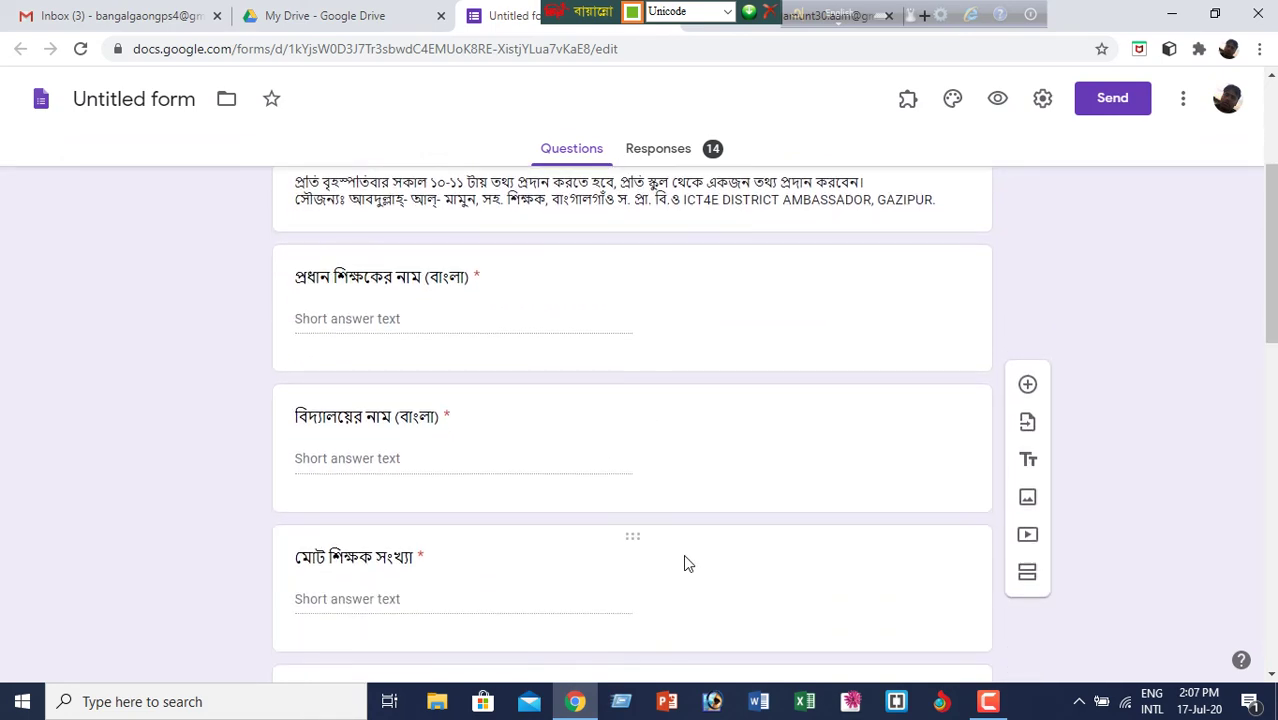
click(731, 346)
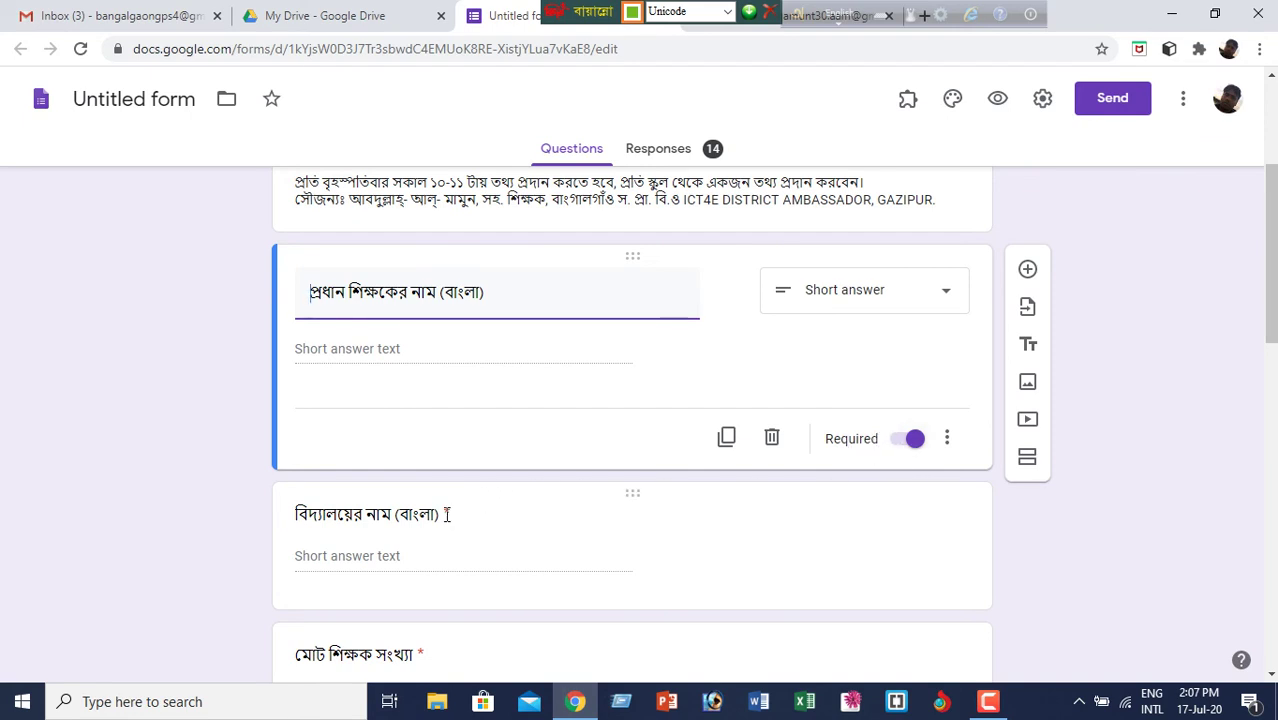
scroll(705, 548, down, 10)
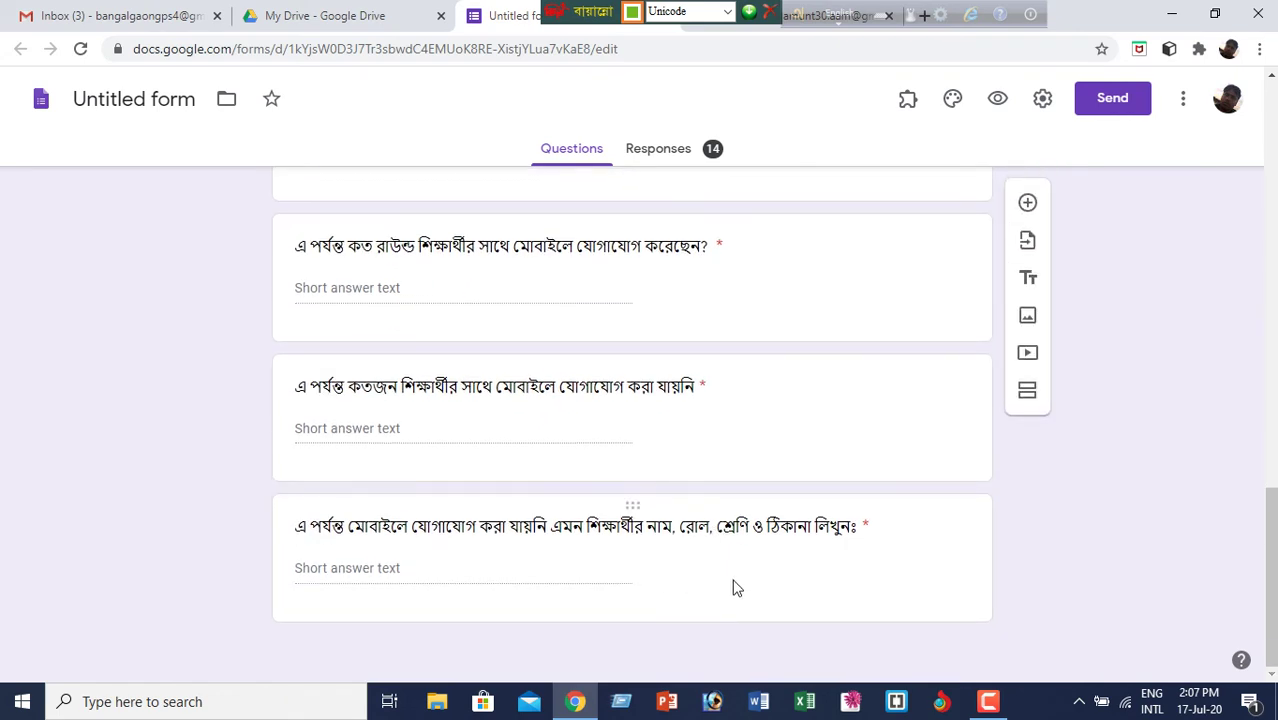
click(735, 588)
scroll(902, 530, down, 1)
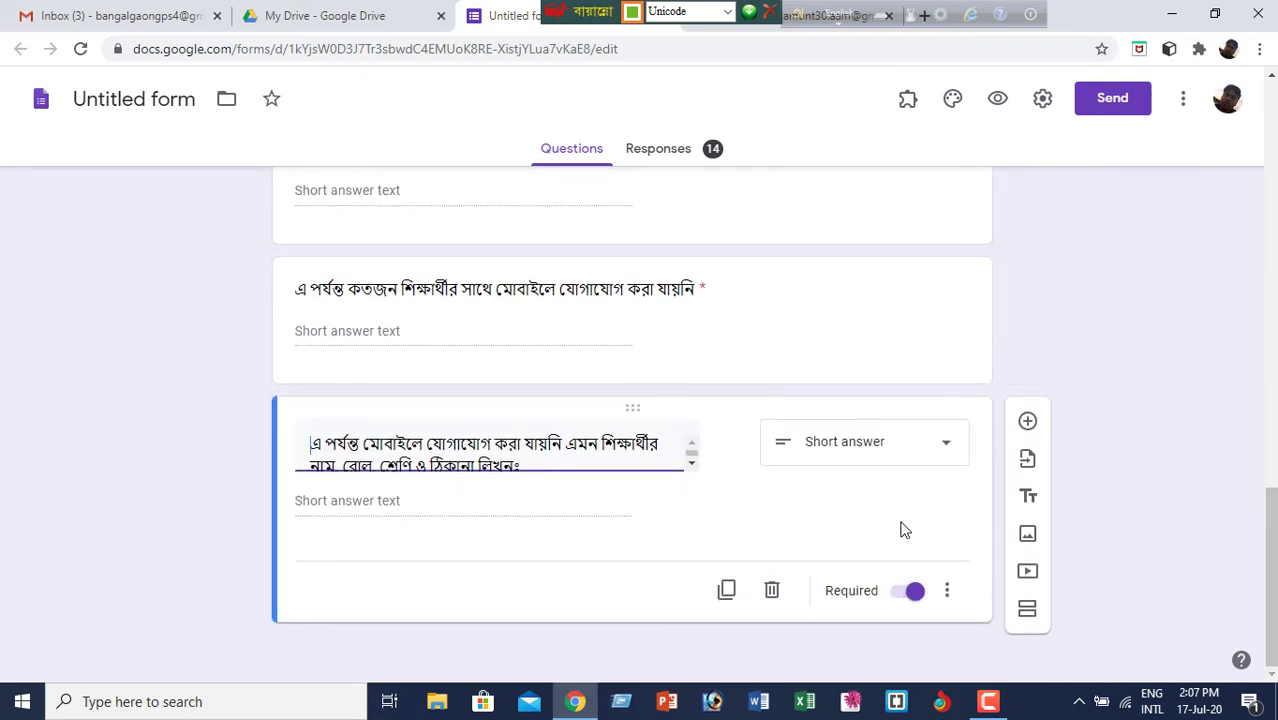
- Duplicate the last question, then delete the copy so the original question list stays intact
click(726, 592)
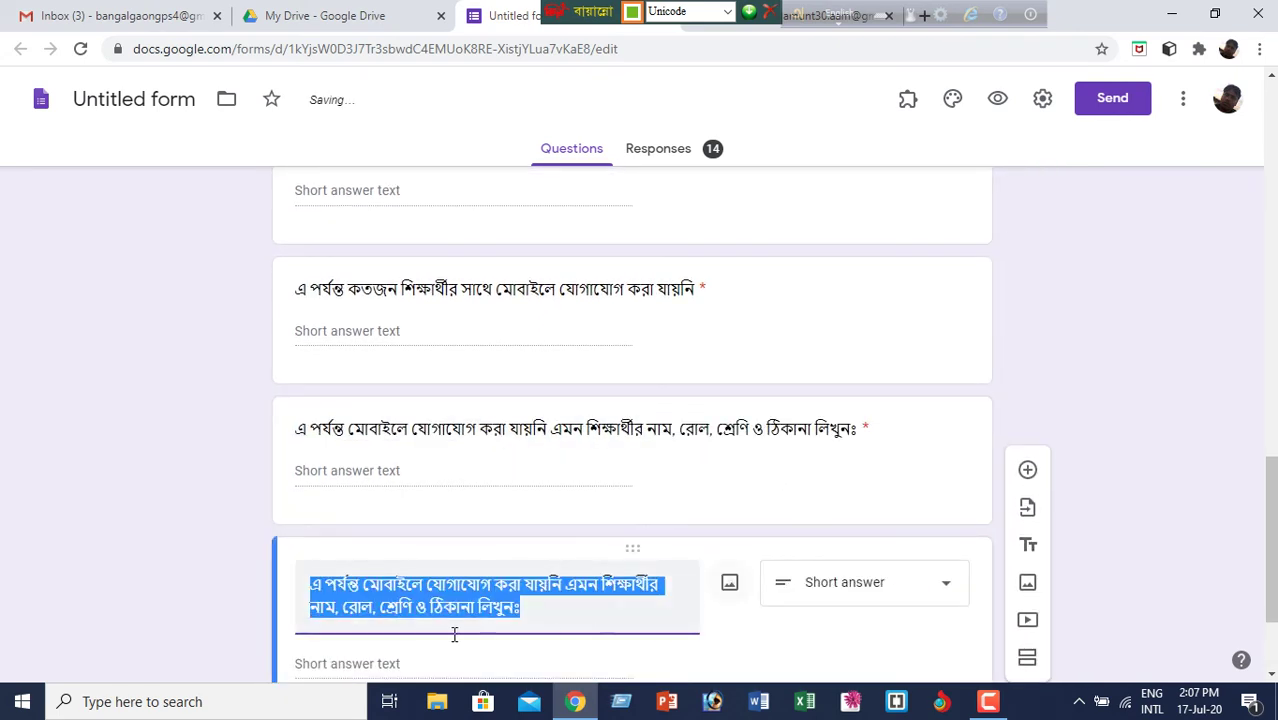
scroll(660, 598, down, 2)
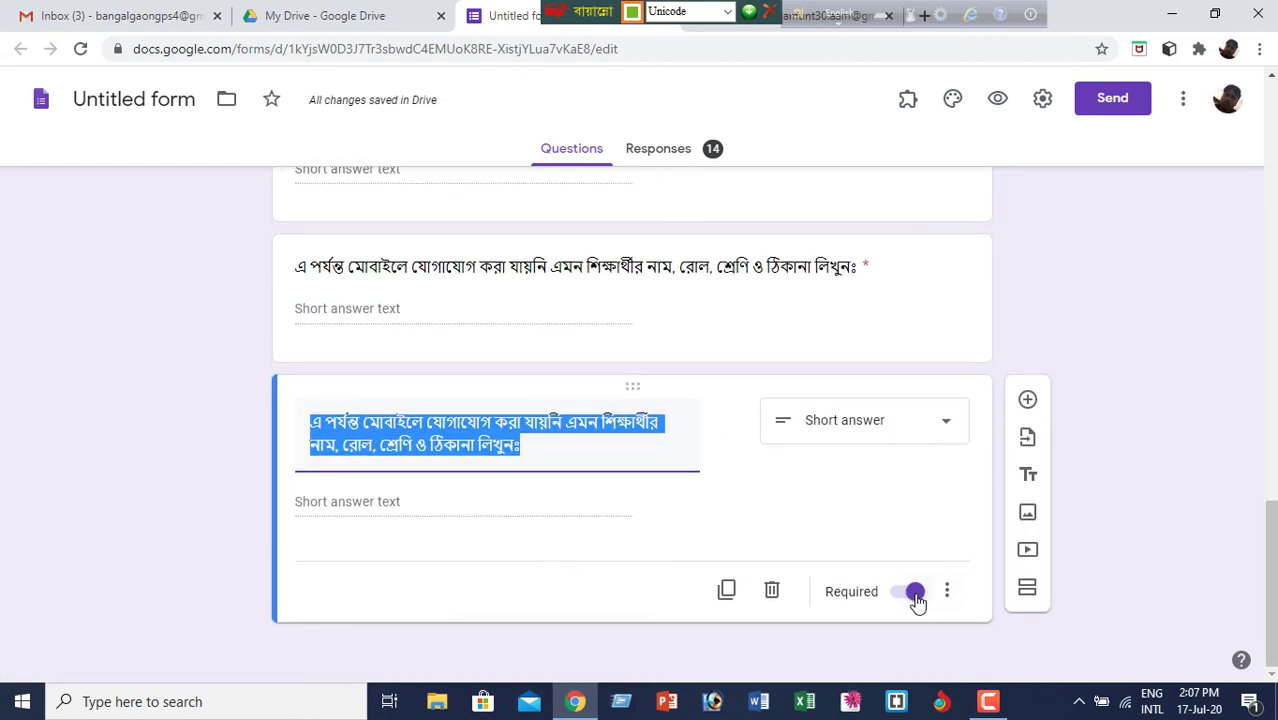
click(772, 592)
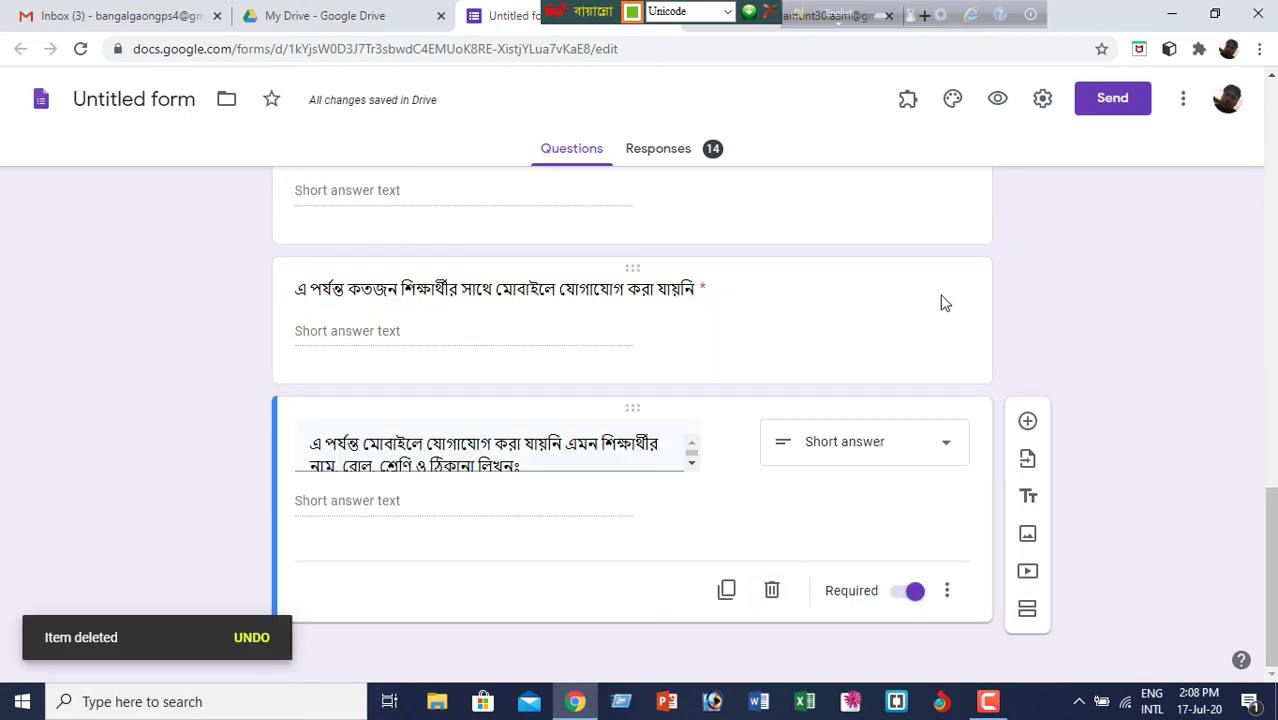
click(914, 348)
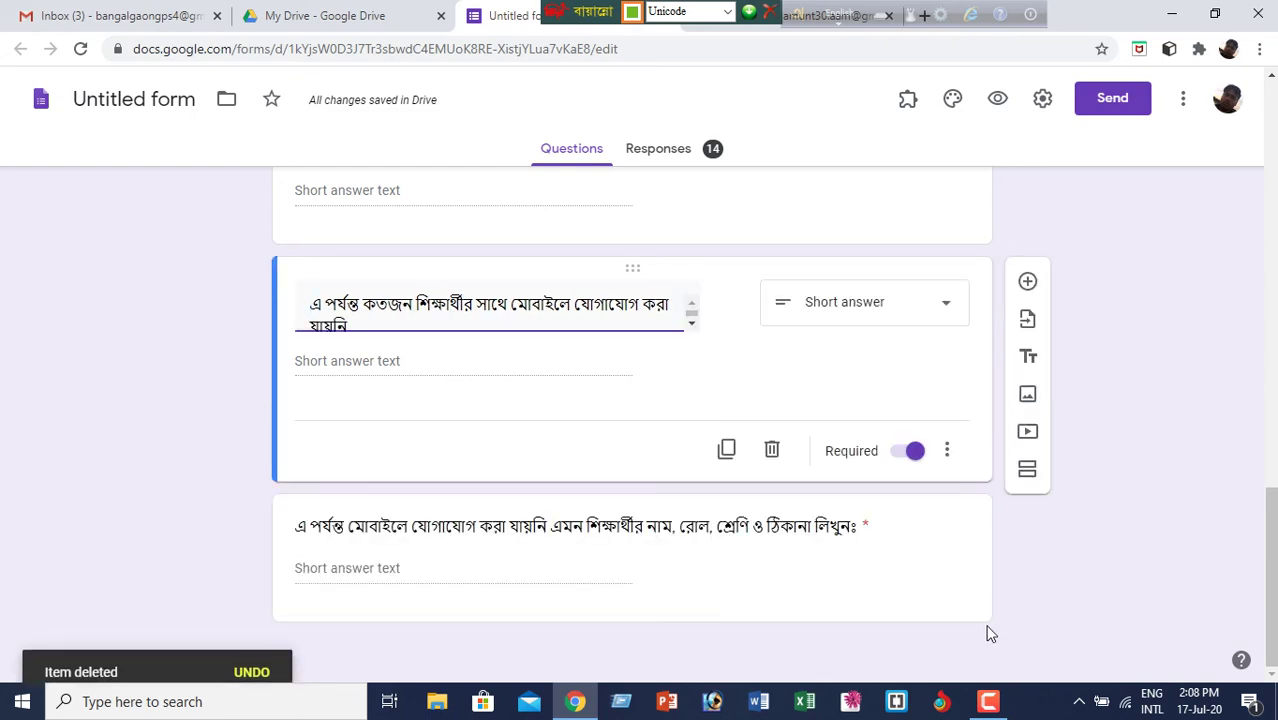
scroll(987, 624, up, 20)
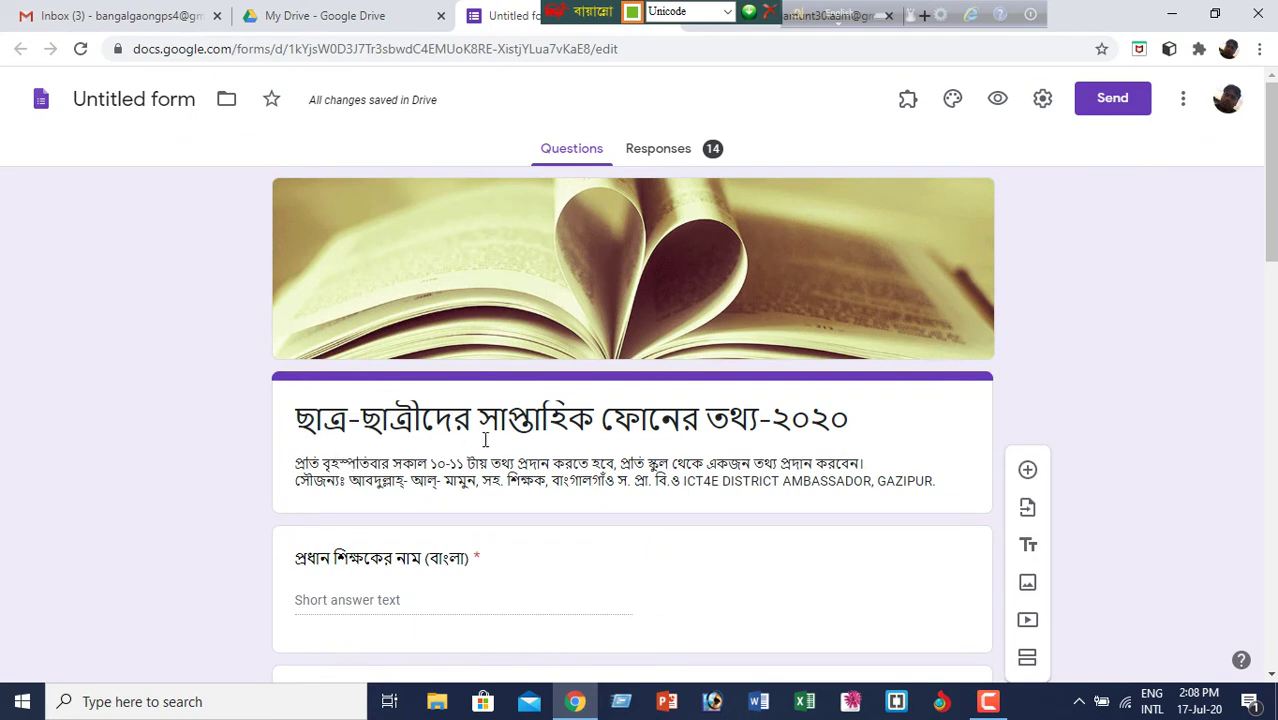
click(1182, 99)
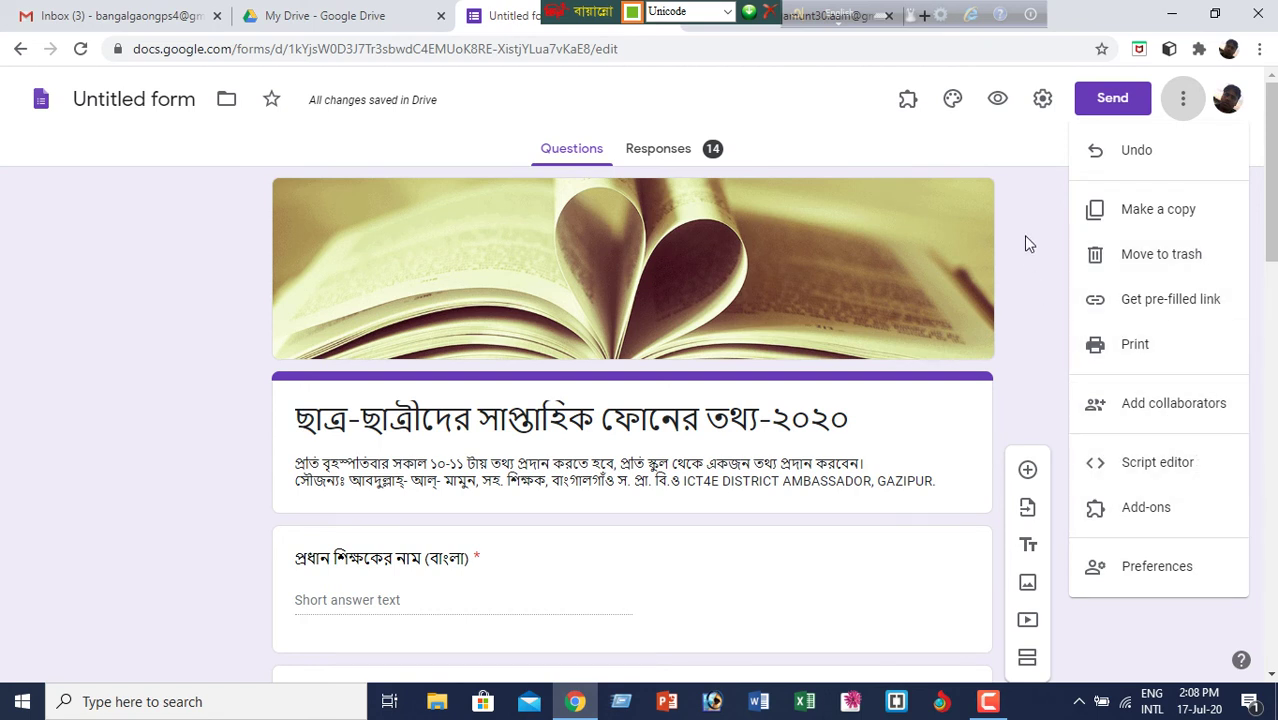
click(1039, 155)
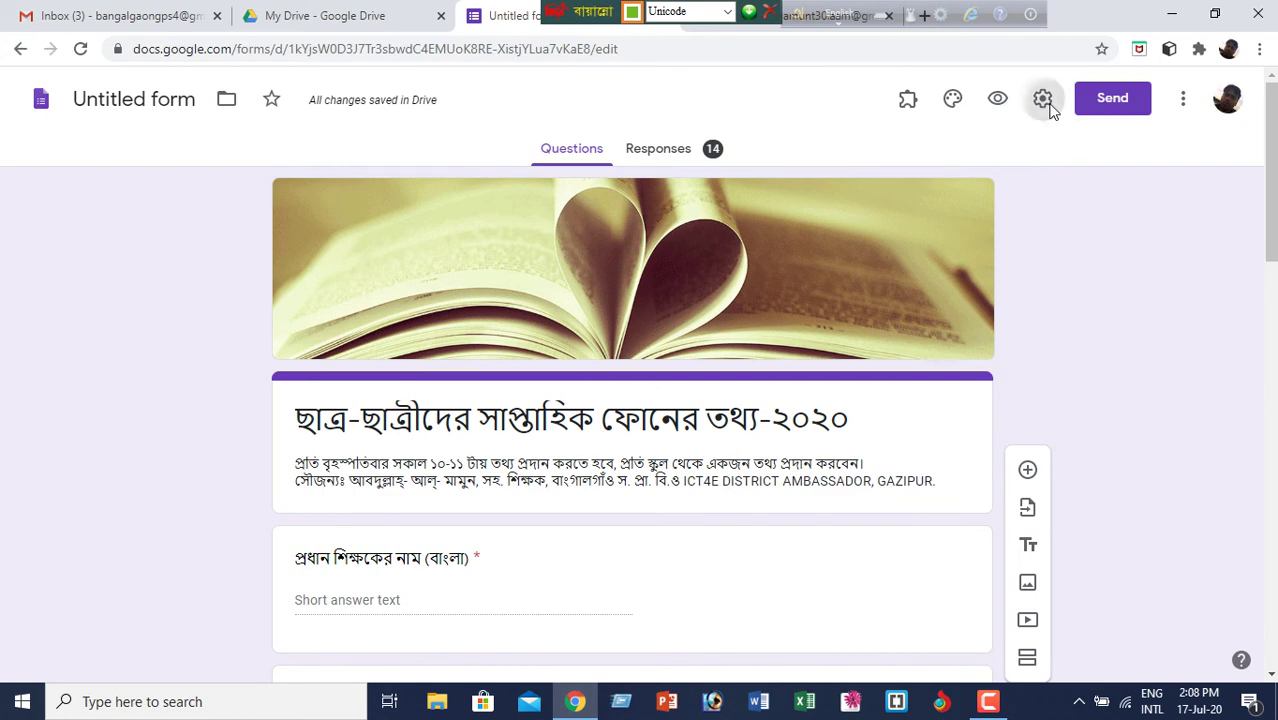
click(1044, 101)
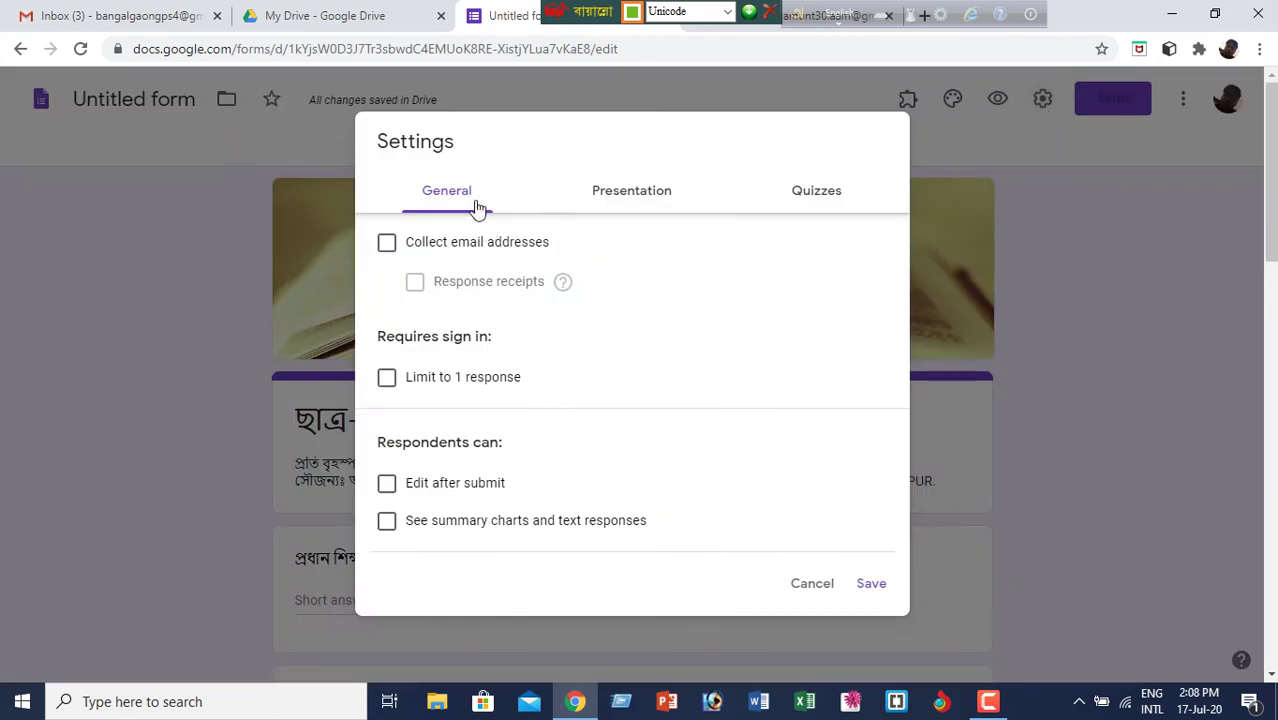
click(629, 196)
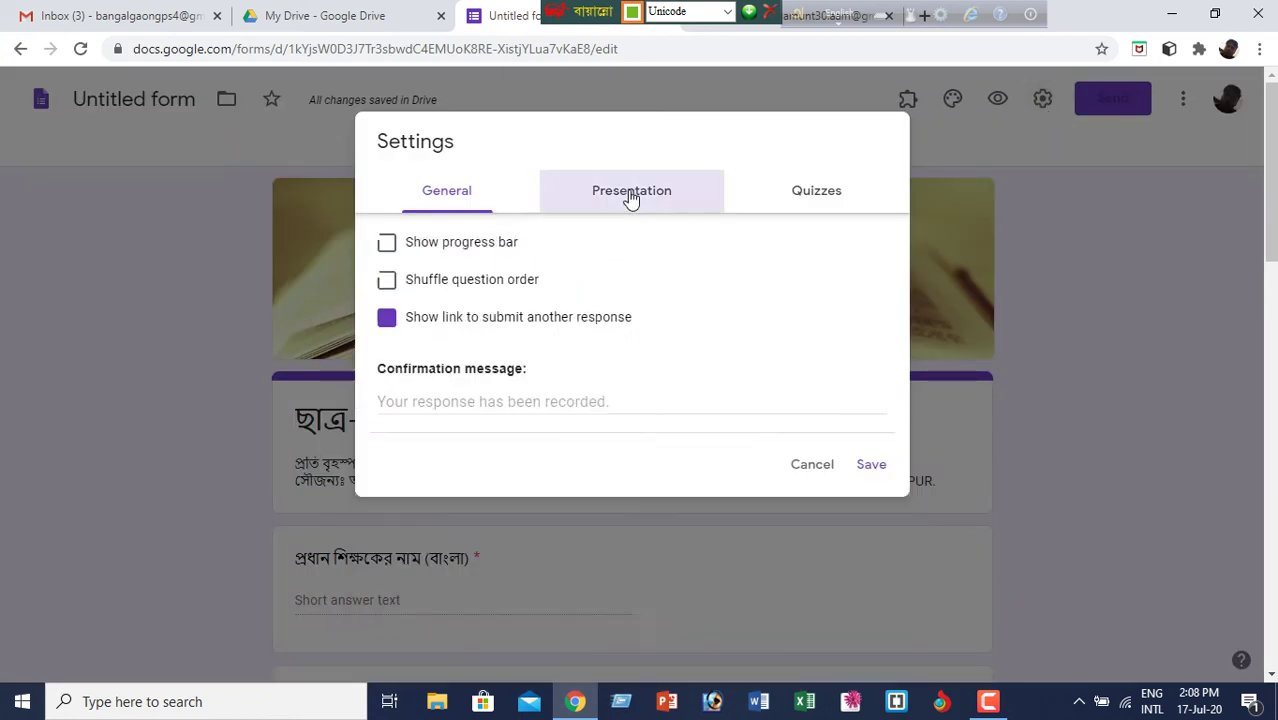
click(833, 193)
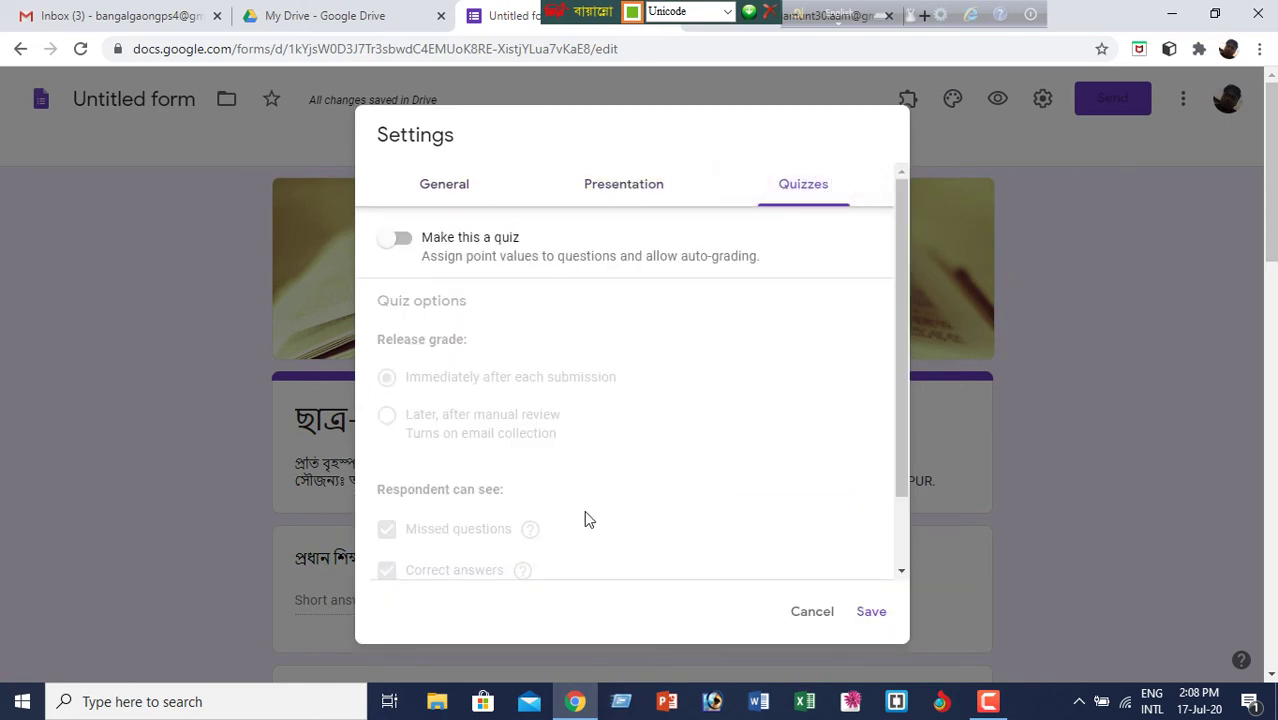
click(456, 190)
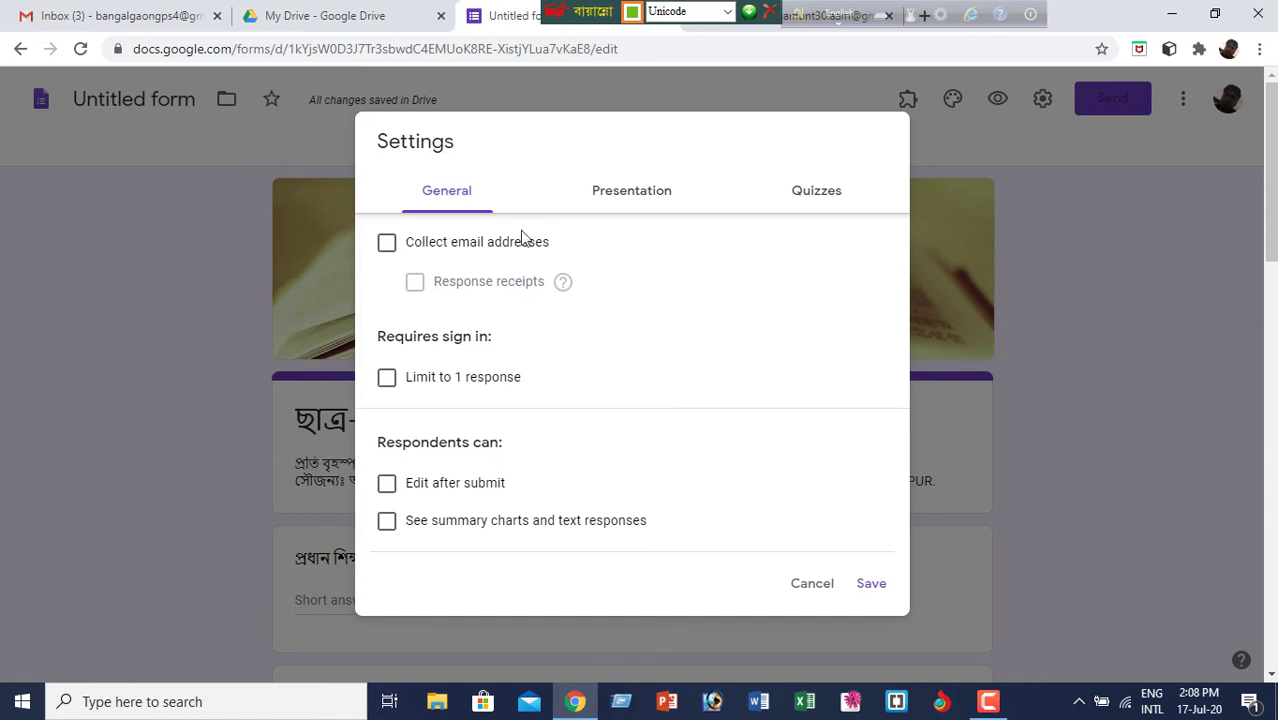
click(813, 588)
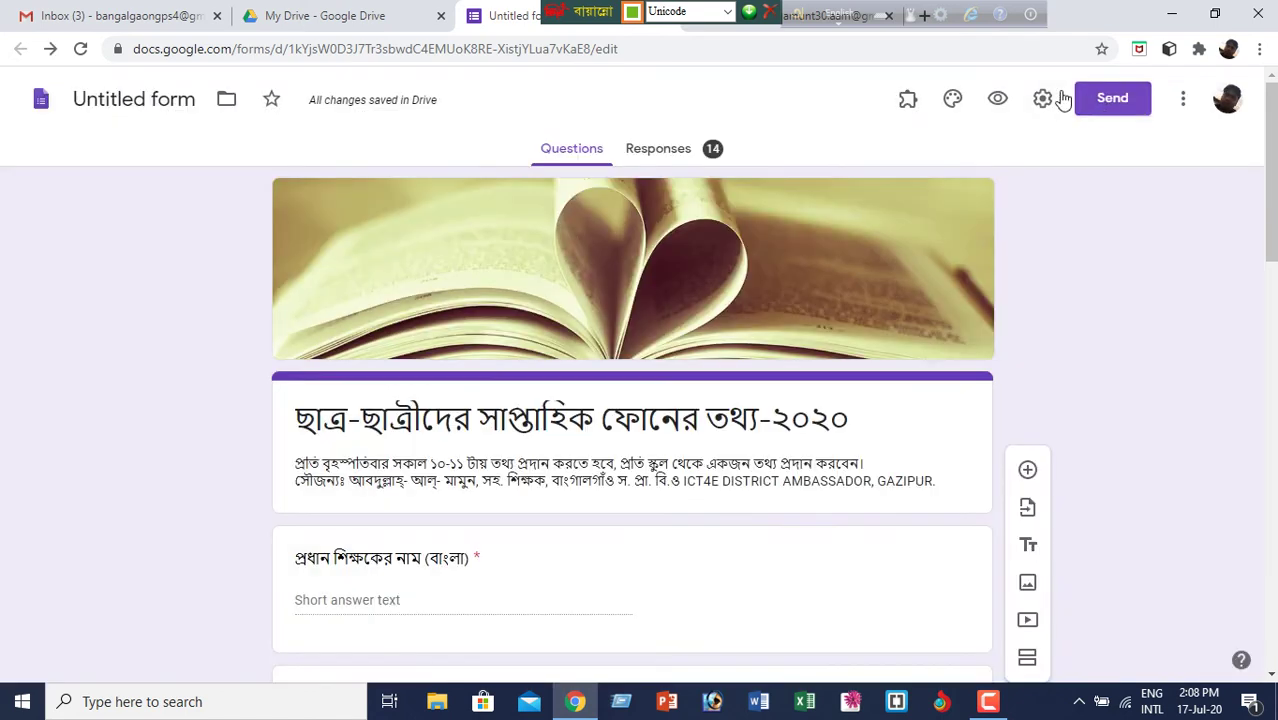
click(1043, 98)
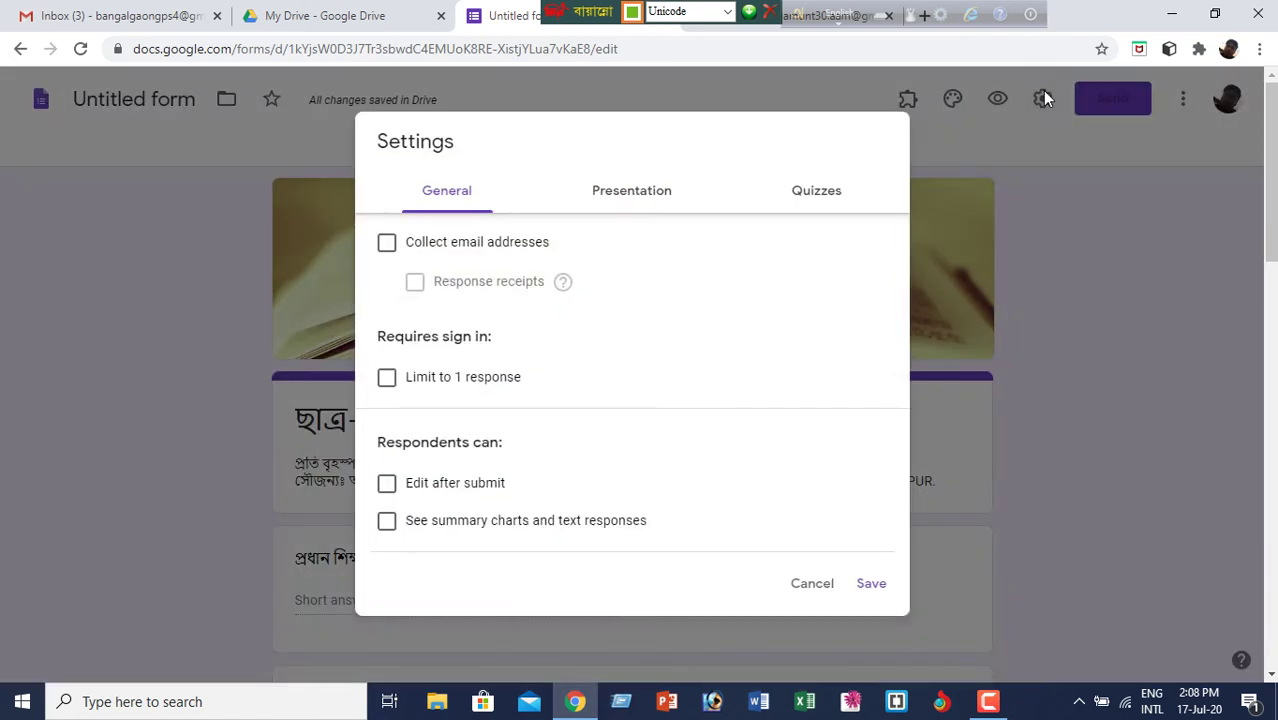
click(822, 588)
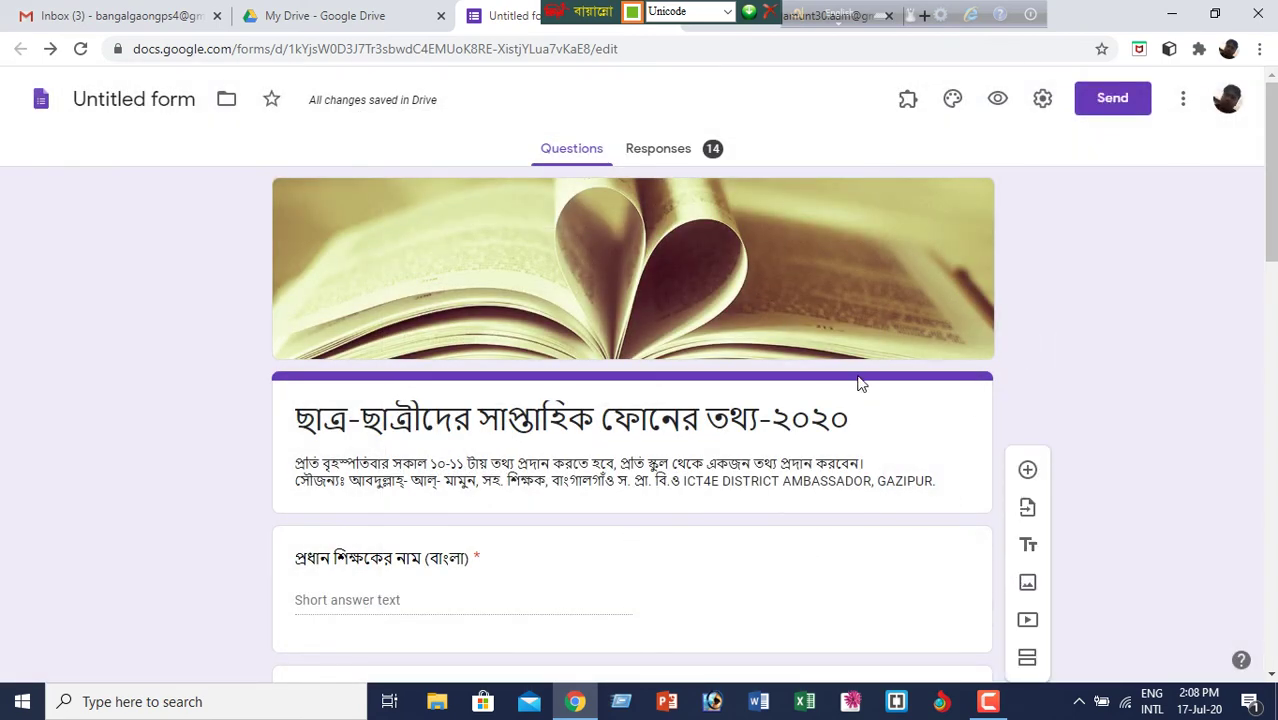
scroll(860, 380, down, 11)
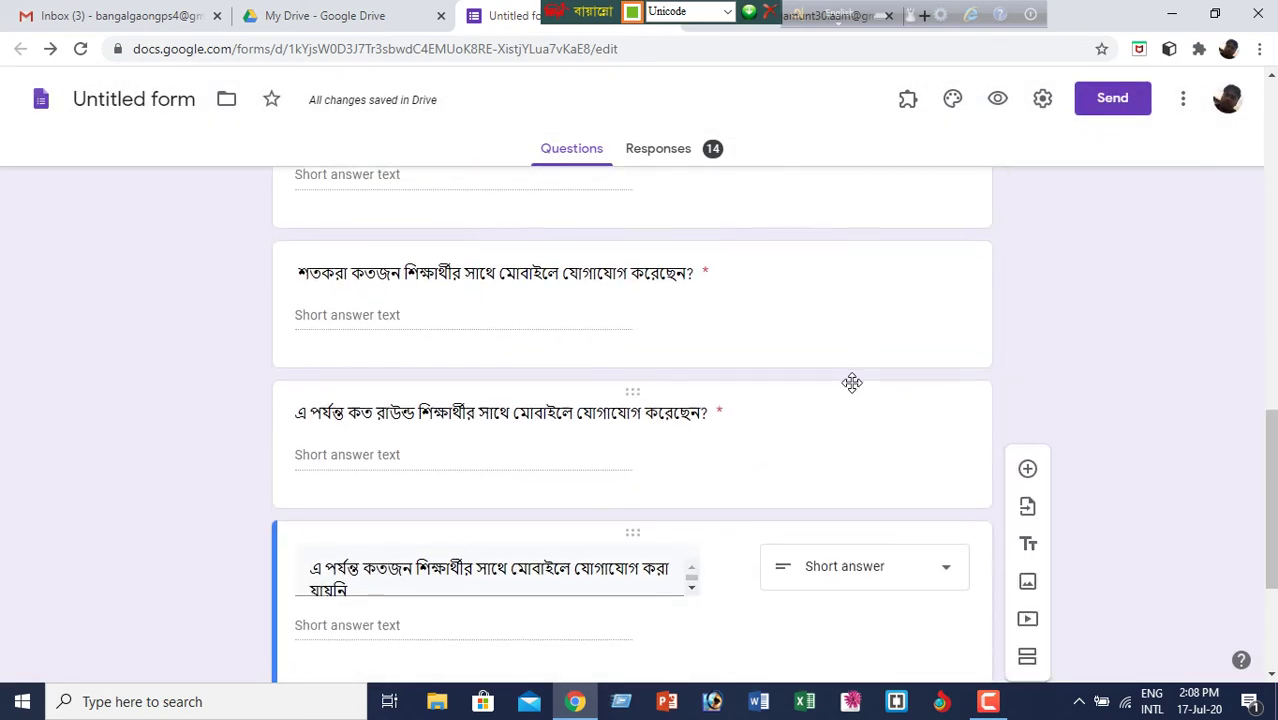
scroll(852, 383, down, 3)
scroll(855, 390, up, 14)
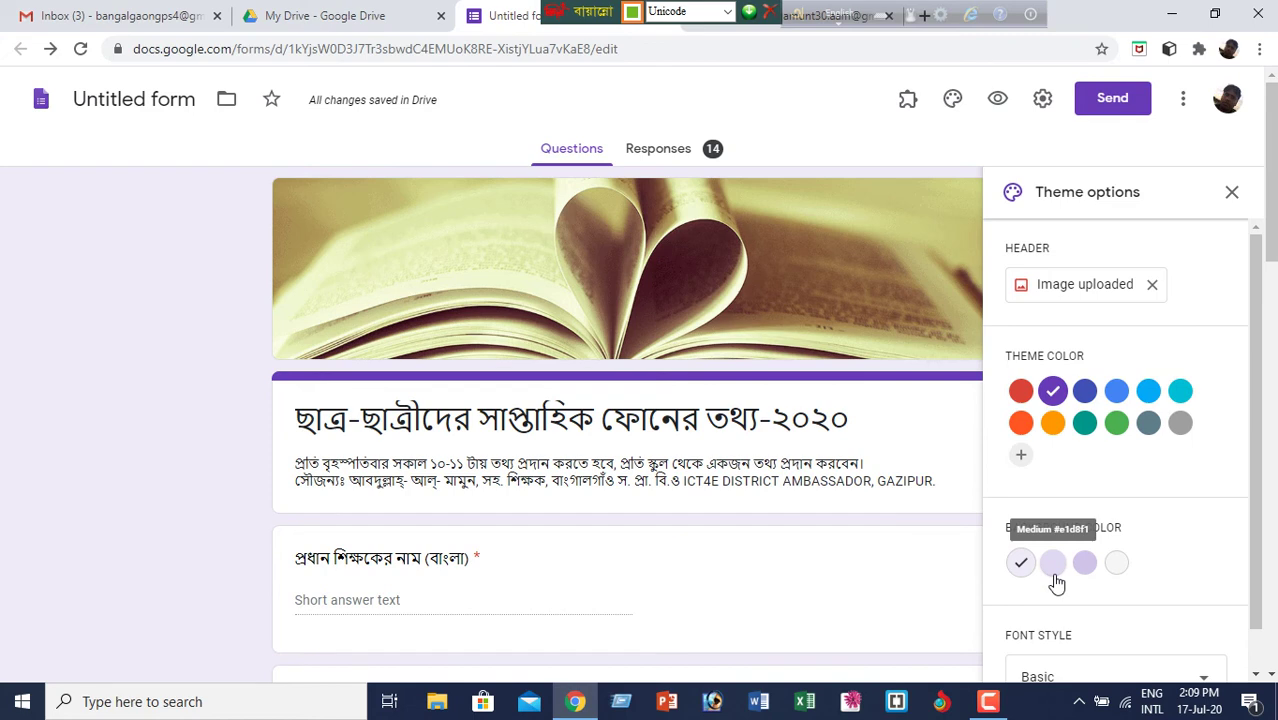
scroll(1184, 571, down, 2)
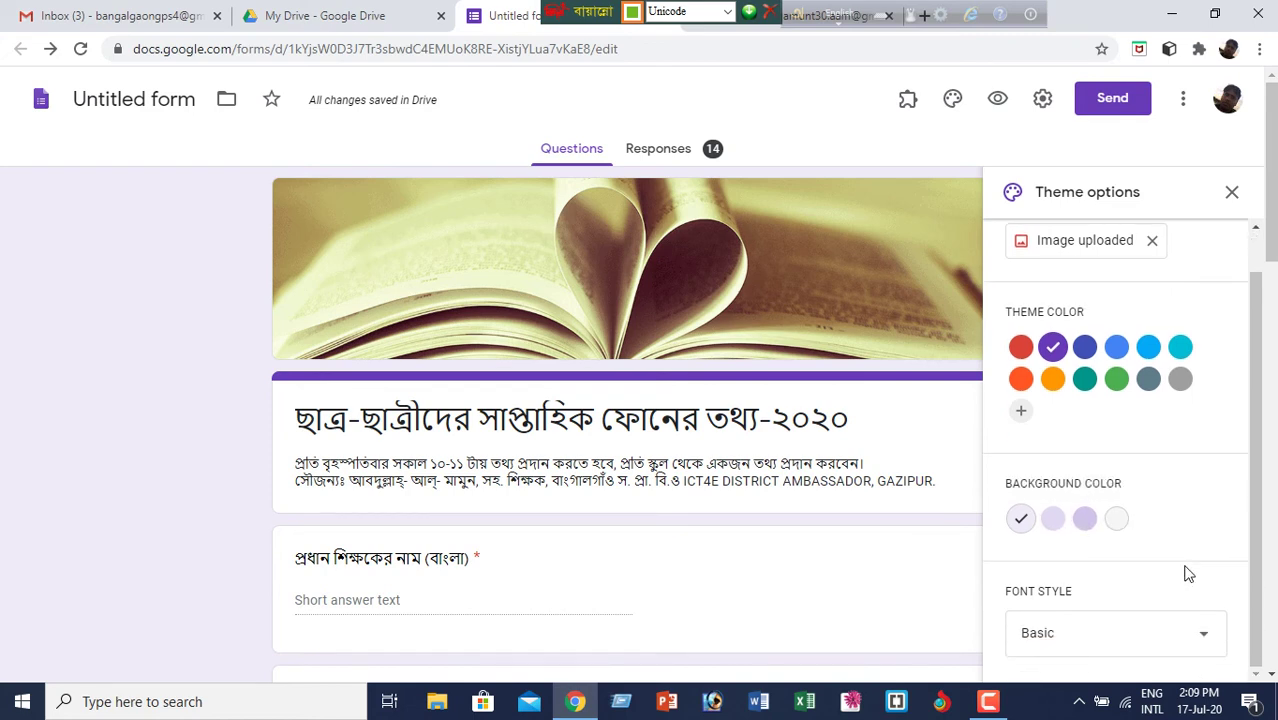
scroll(1189, 571, down, 3)
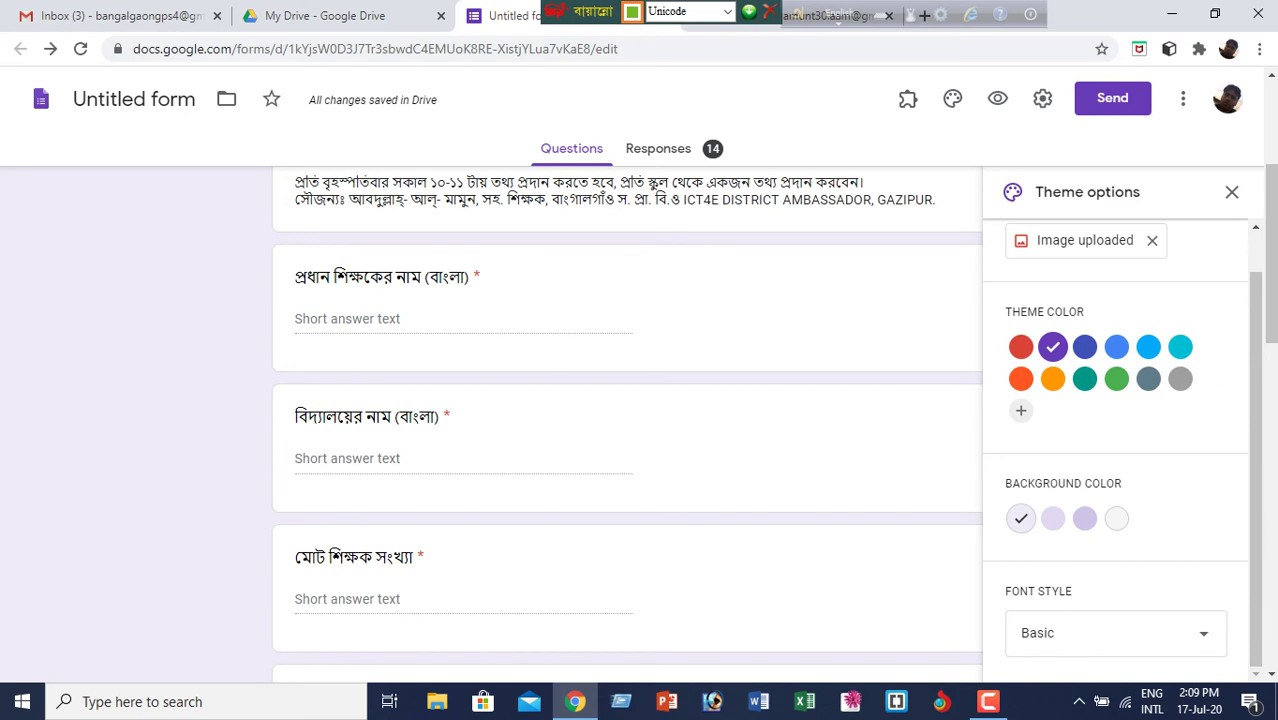
click(1231, 193)
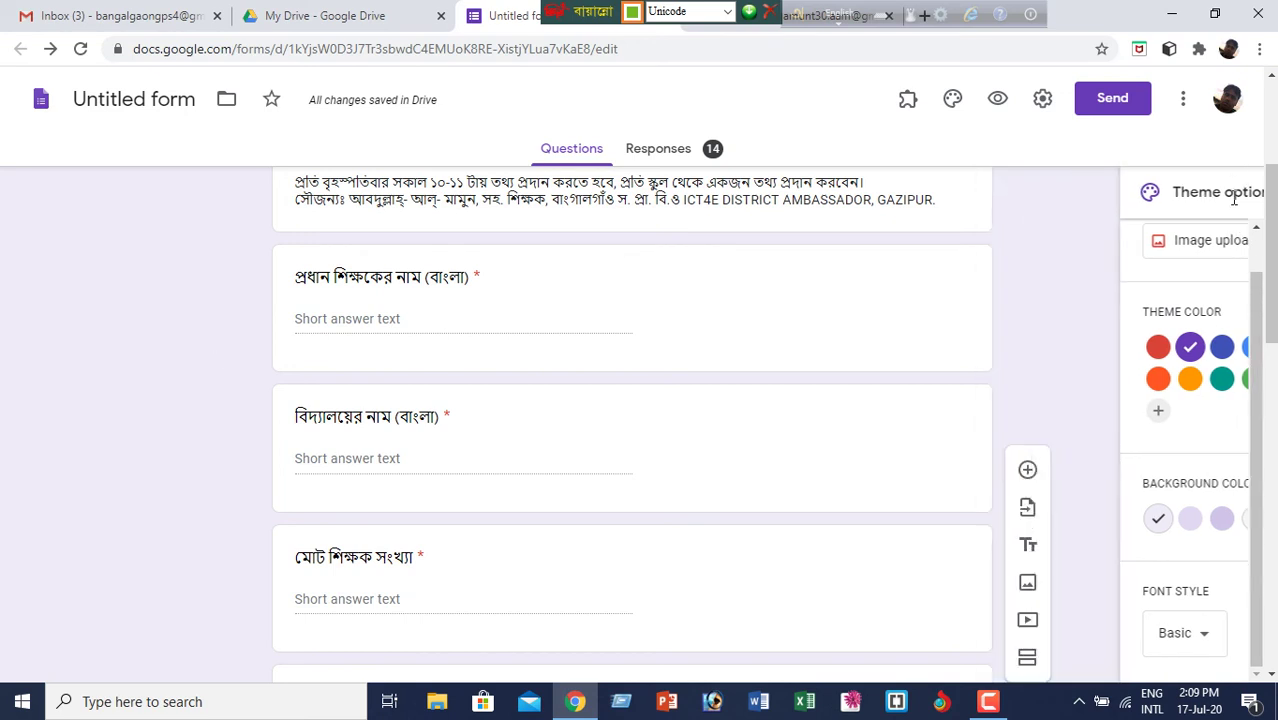
- Start sending by email, clear stray Bengali text from the To field and switch keyboard to English
click(1118, 98)
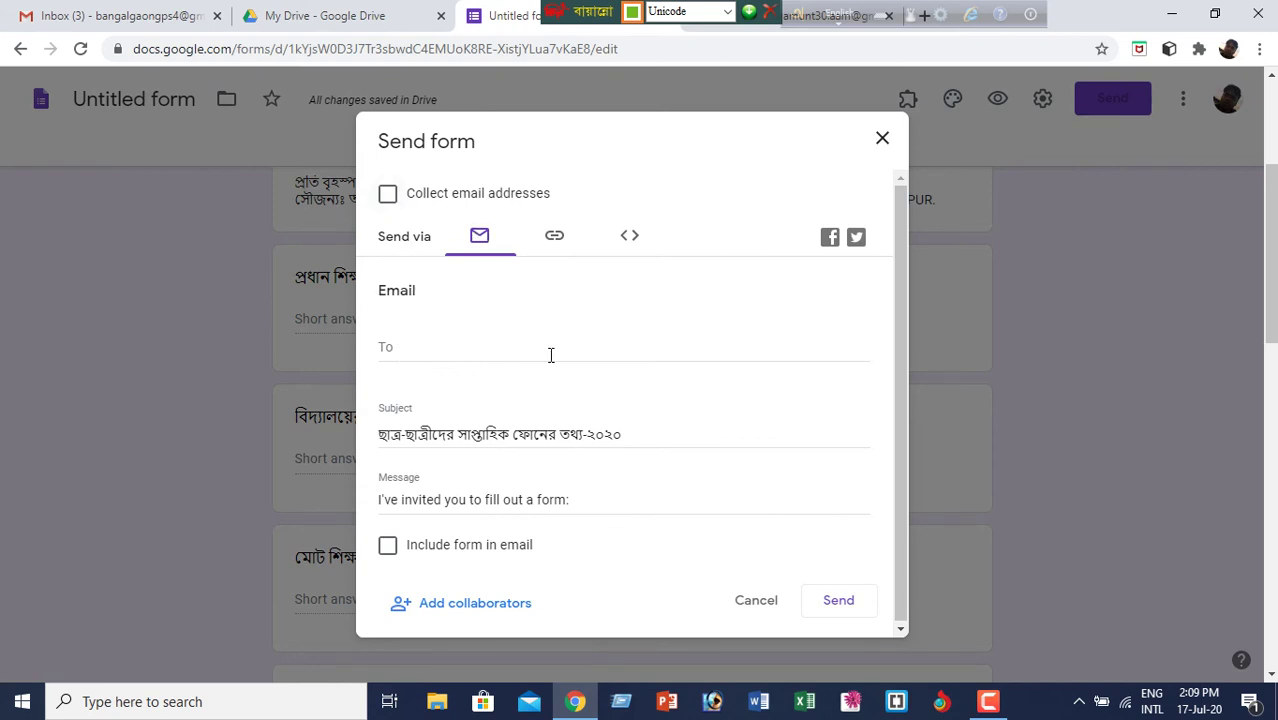
click(440, 354)
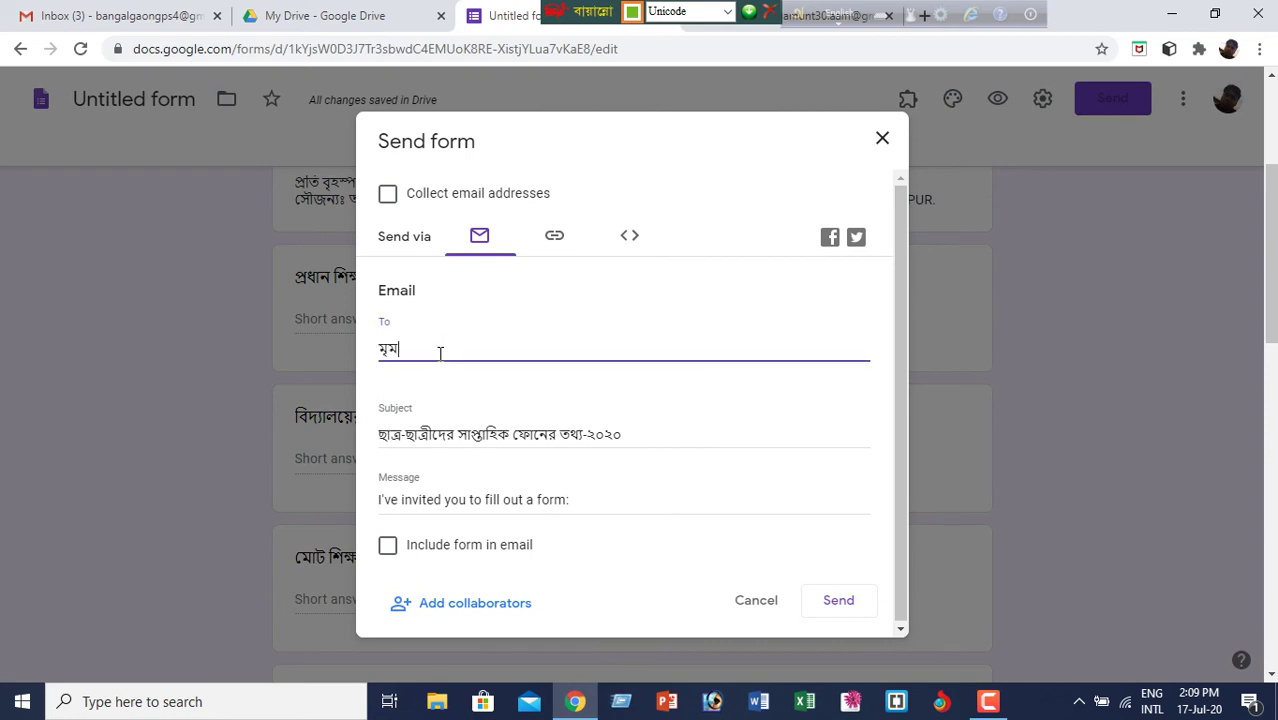
key(BackSpace)
key(BackSpace)
key(BackSpace)
key(ctrl+alt+v)
key(ctrl+alt+b)
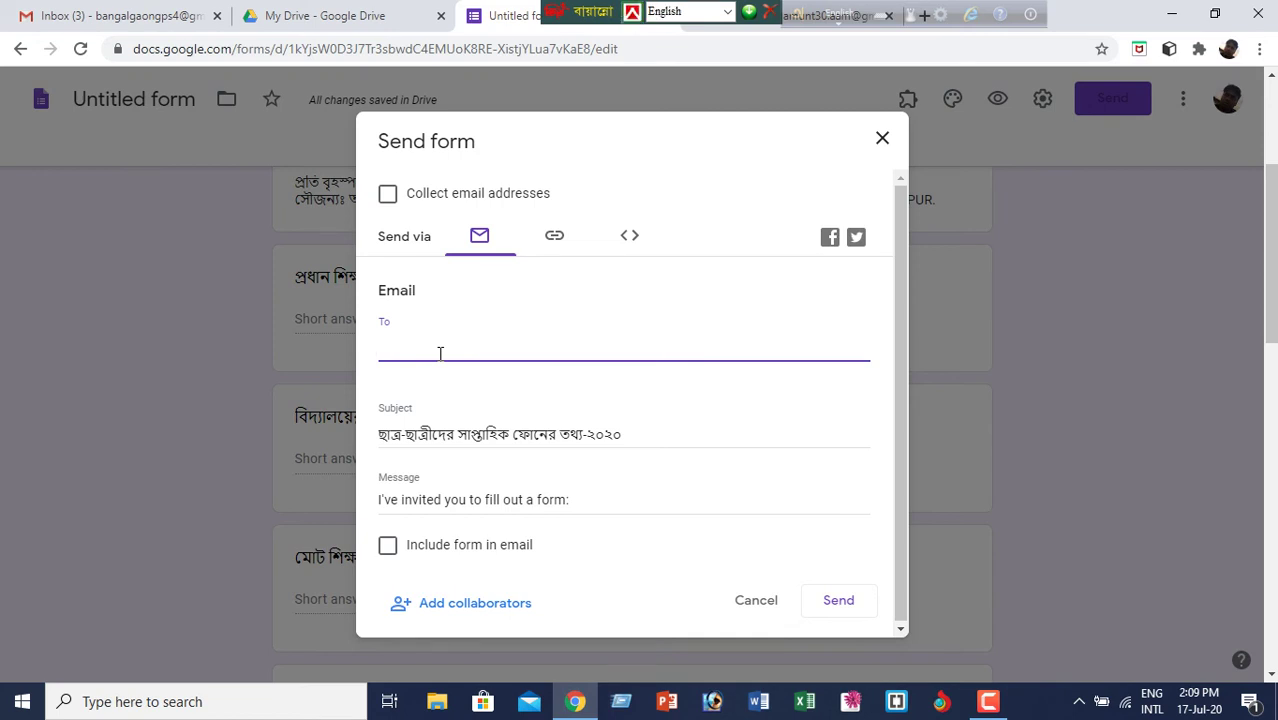
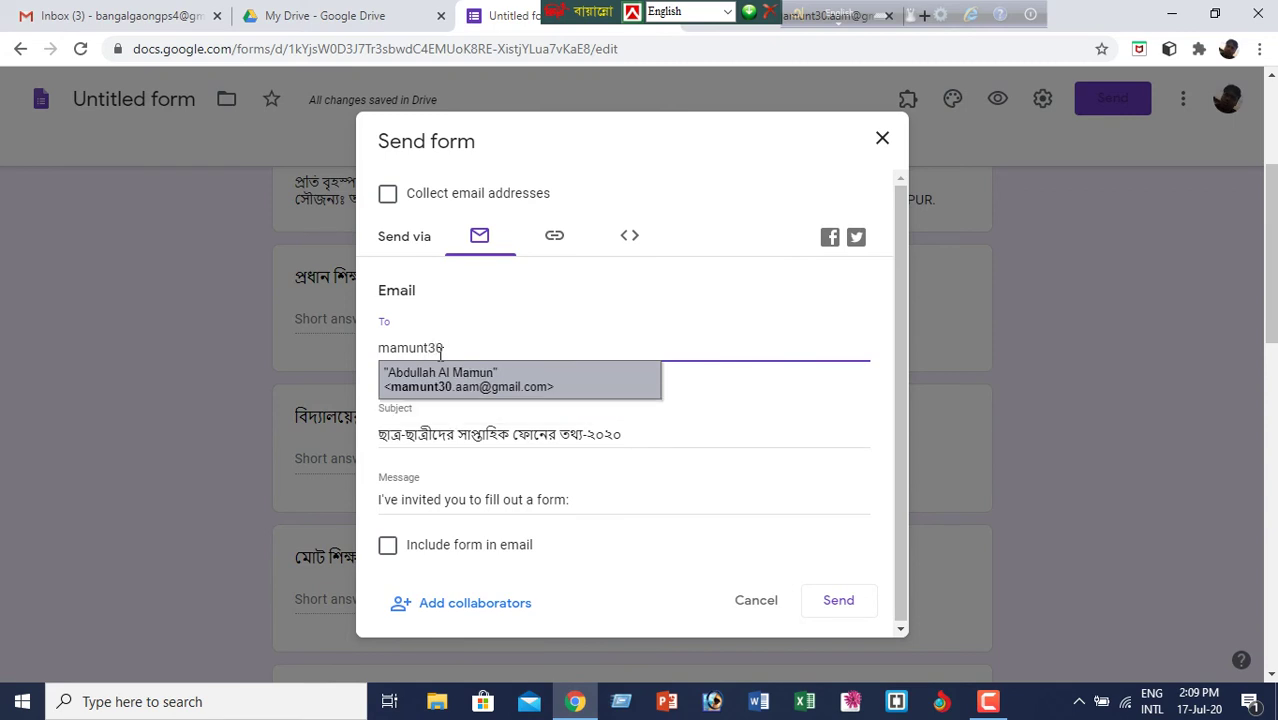
- Enter the contact's e-mail address, pick the suggested recipient and send the form invitation
click(584, 391)
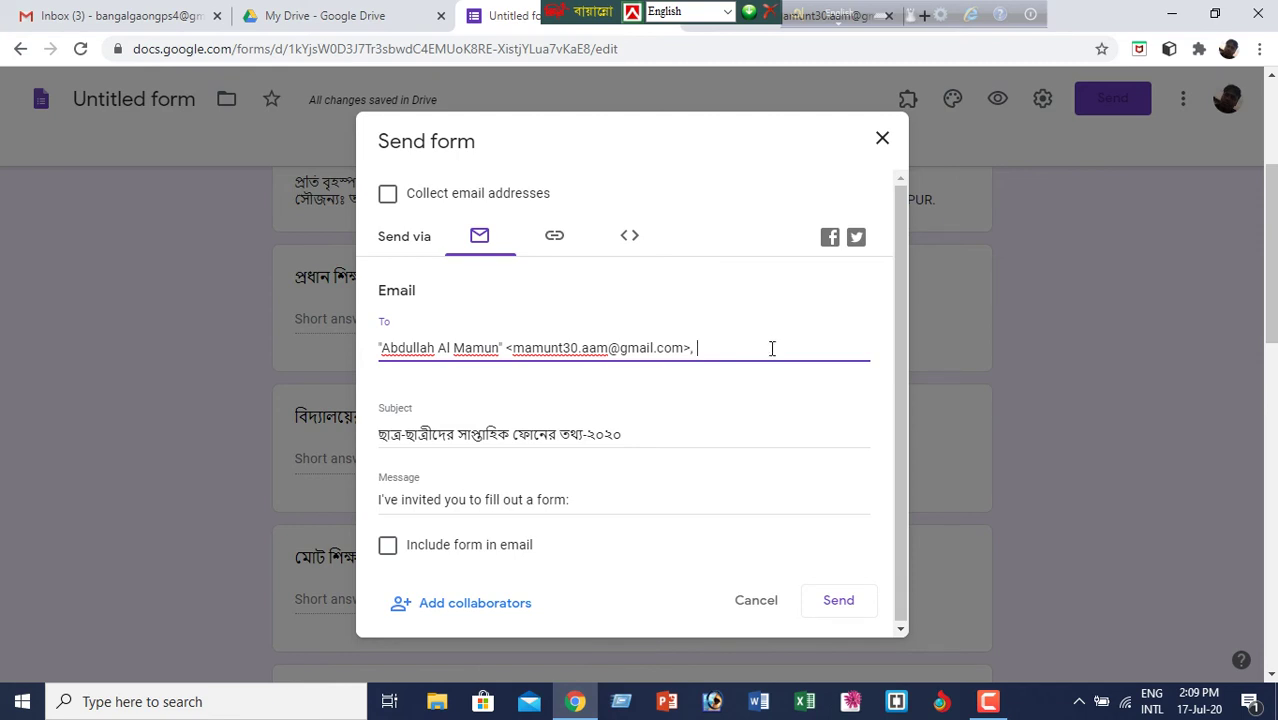
click(845, 603)
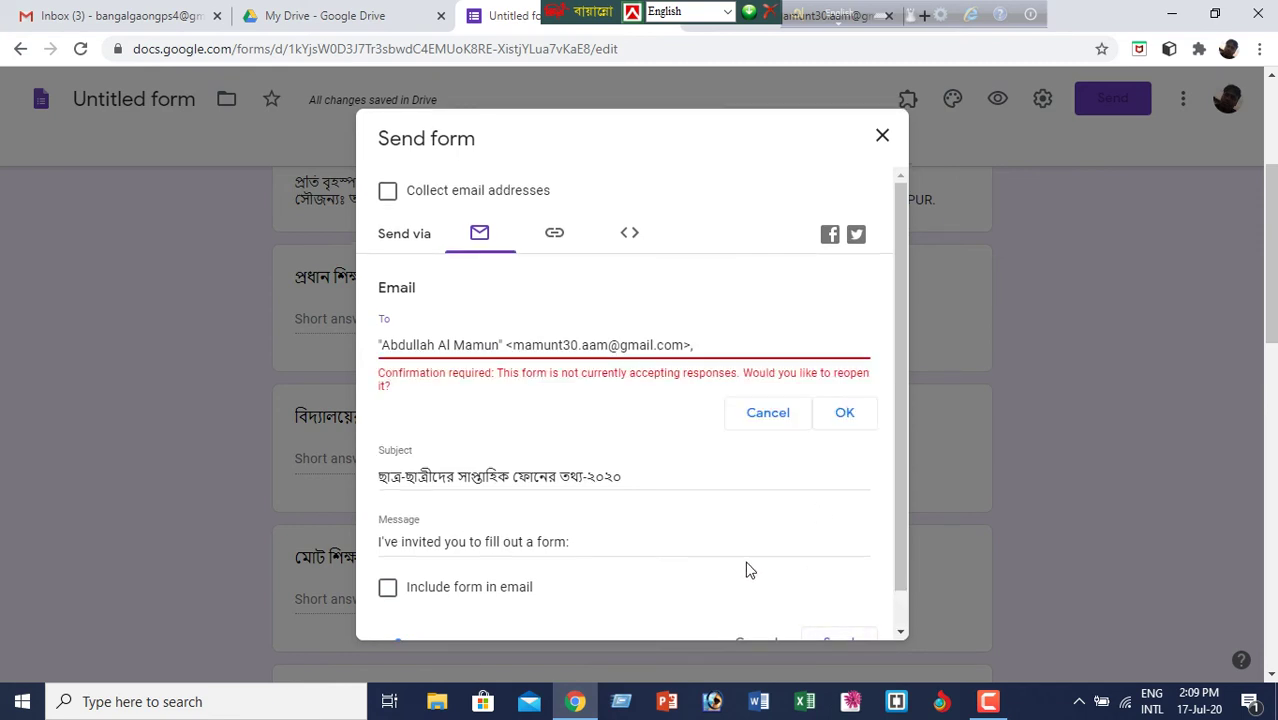